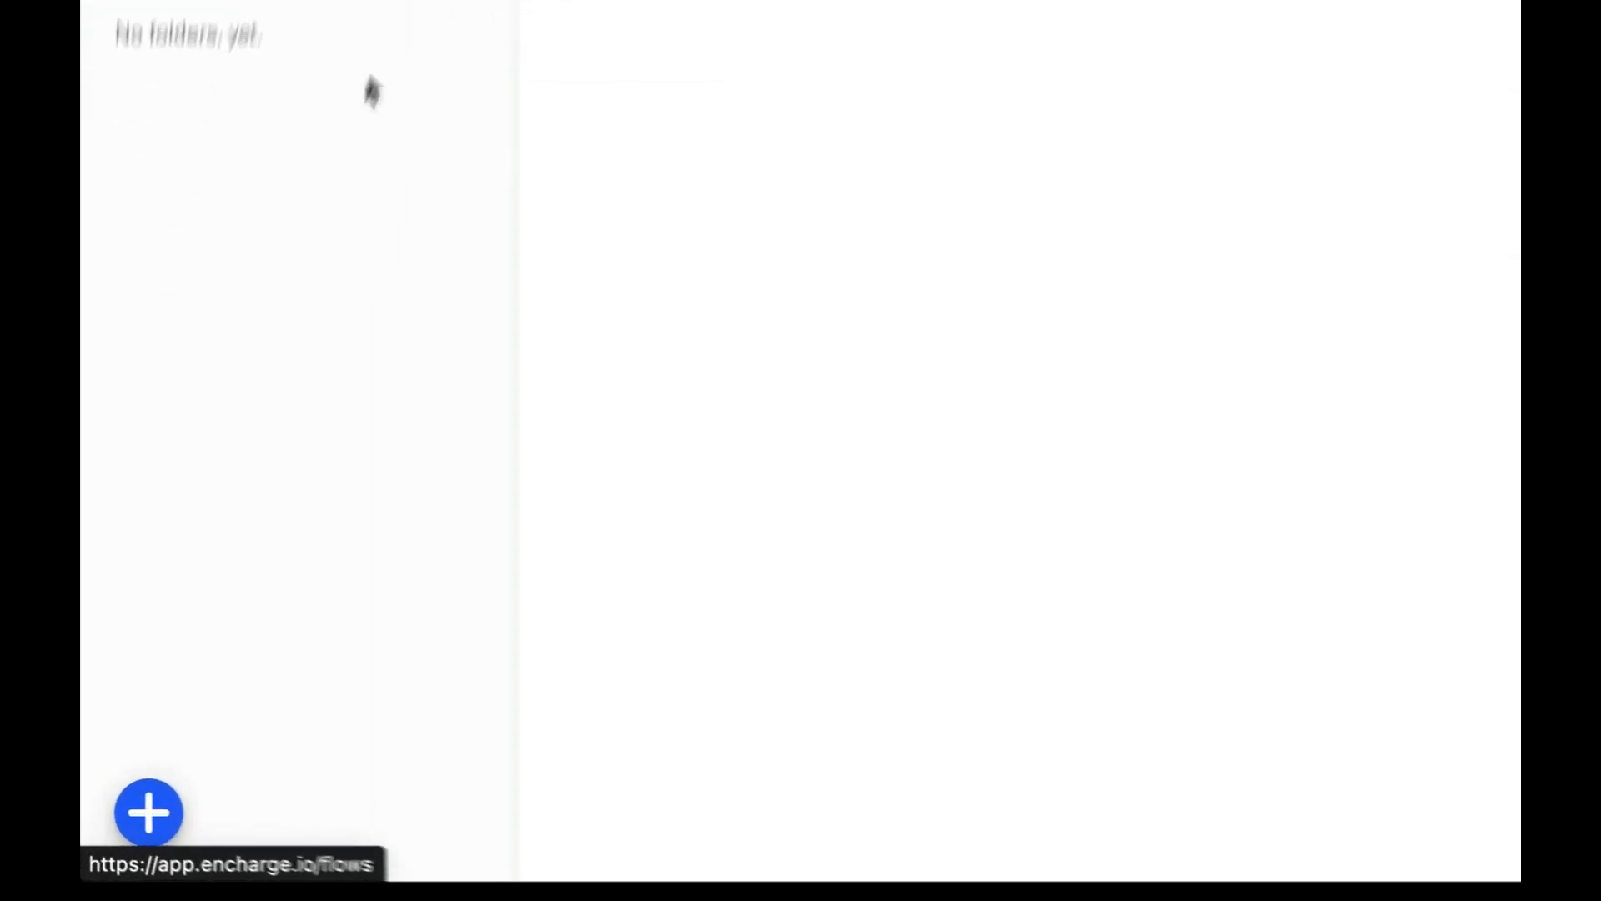
Step: Open the 1.0 Guest Feedback > Guest Checkout flow and its Receive Webhook trigger setup
left_click(142, 828)
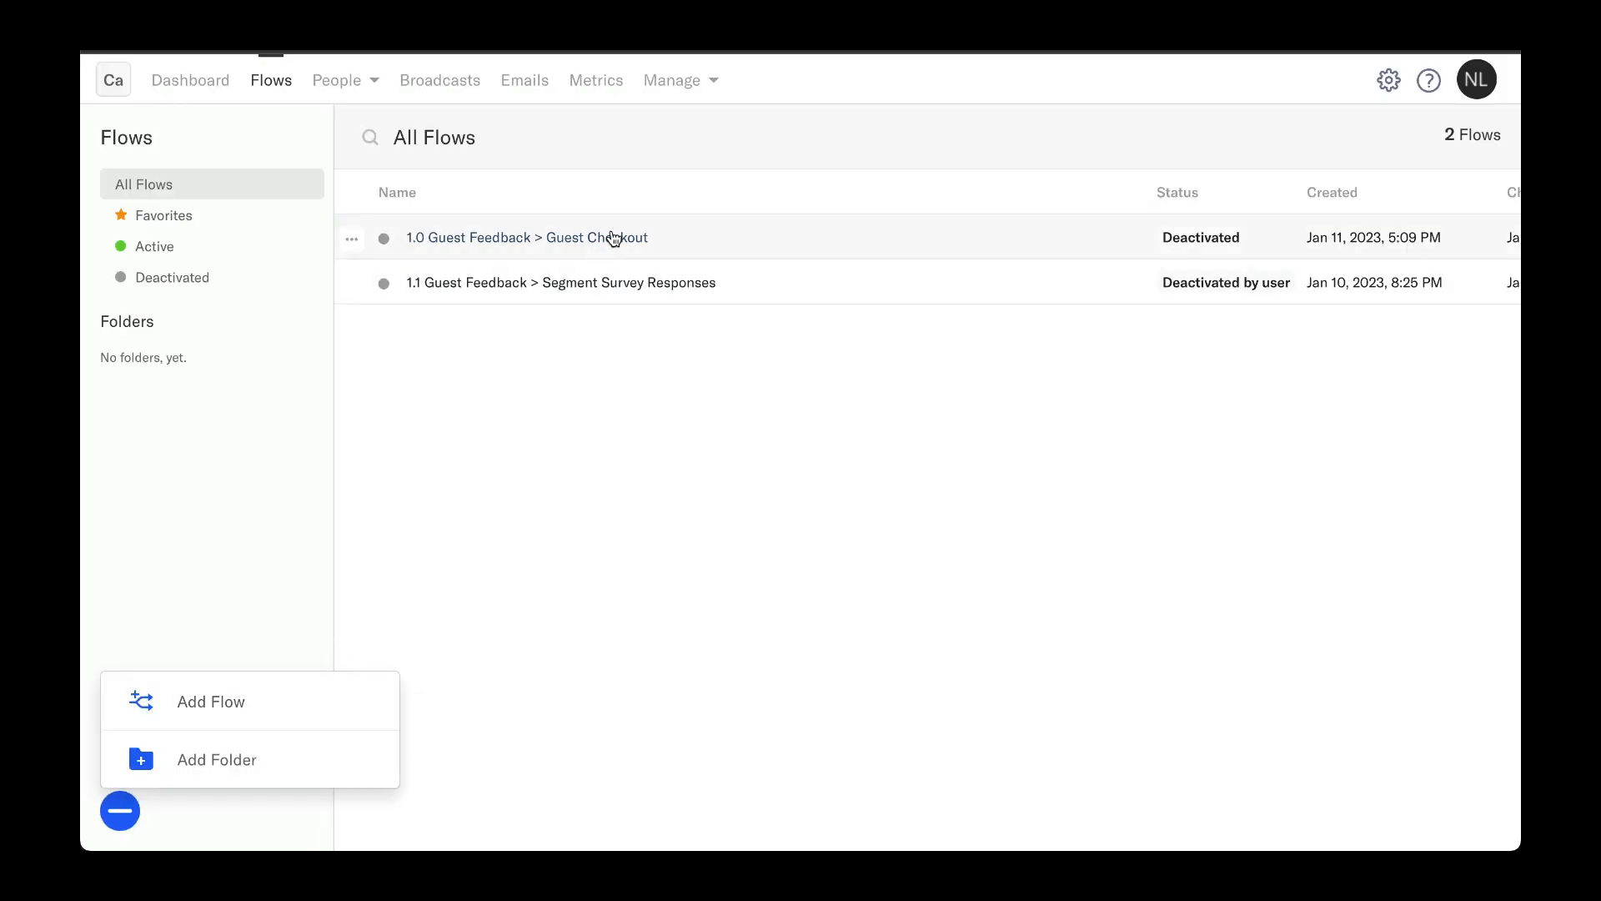
left_click(613, 239)
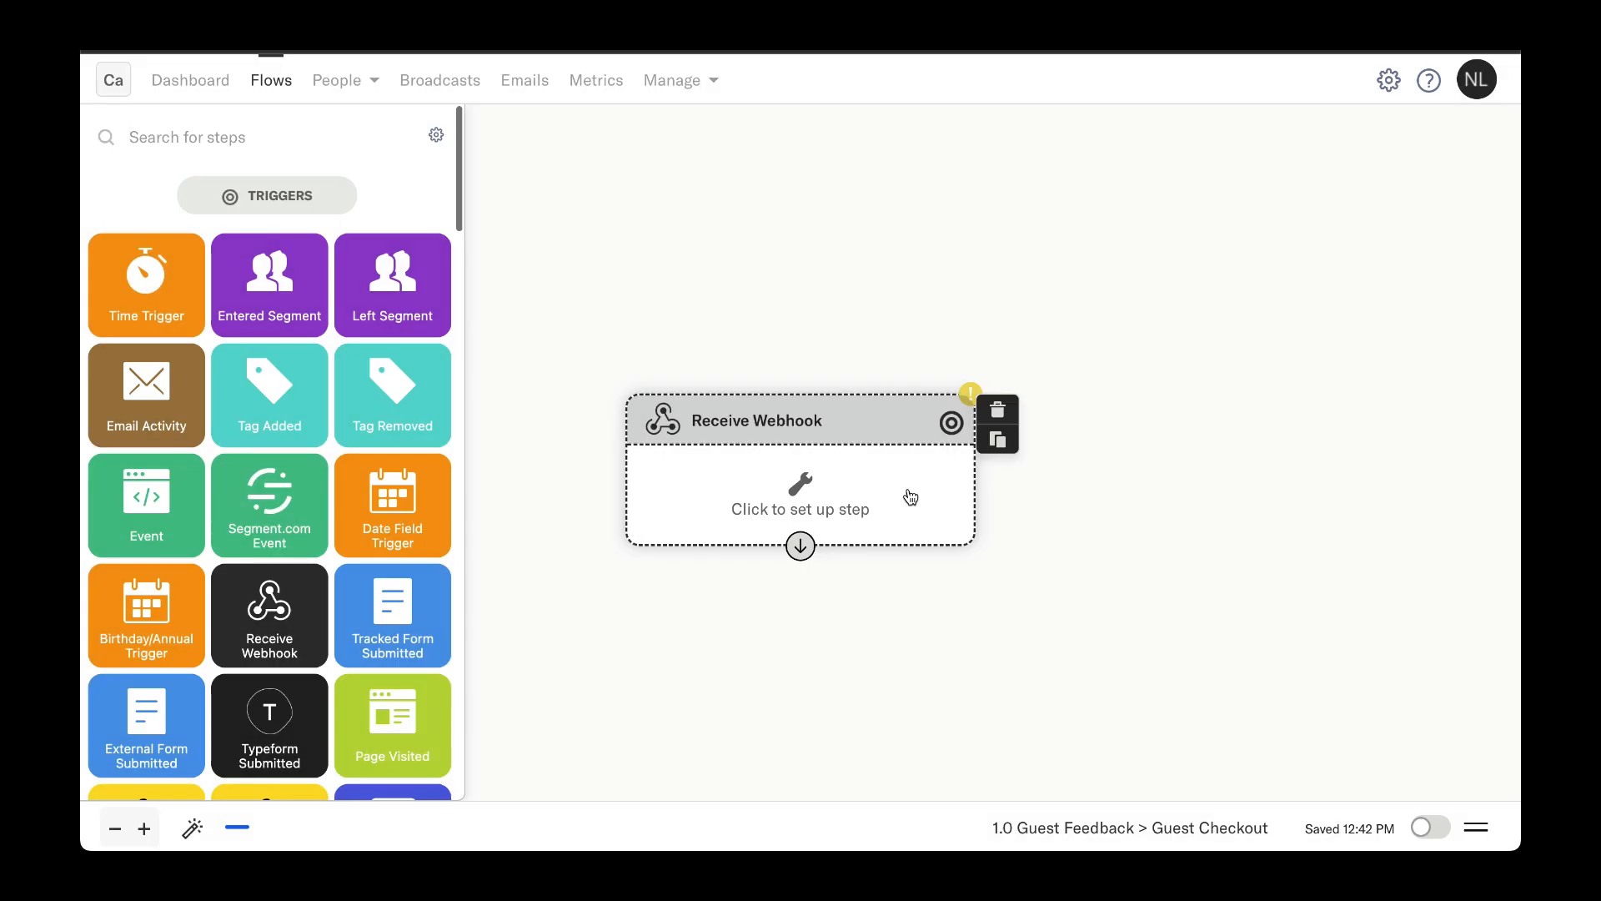
left_click(908, 492)
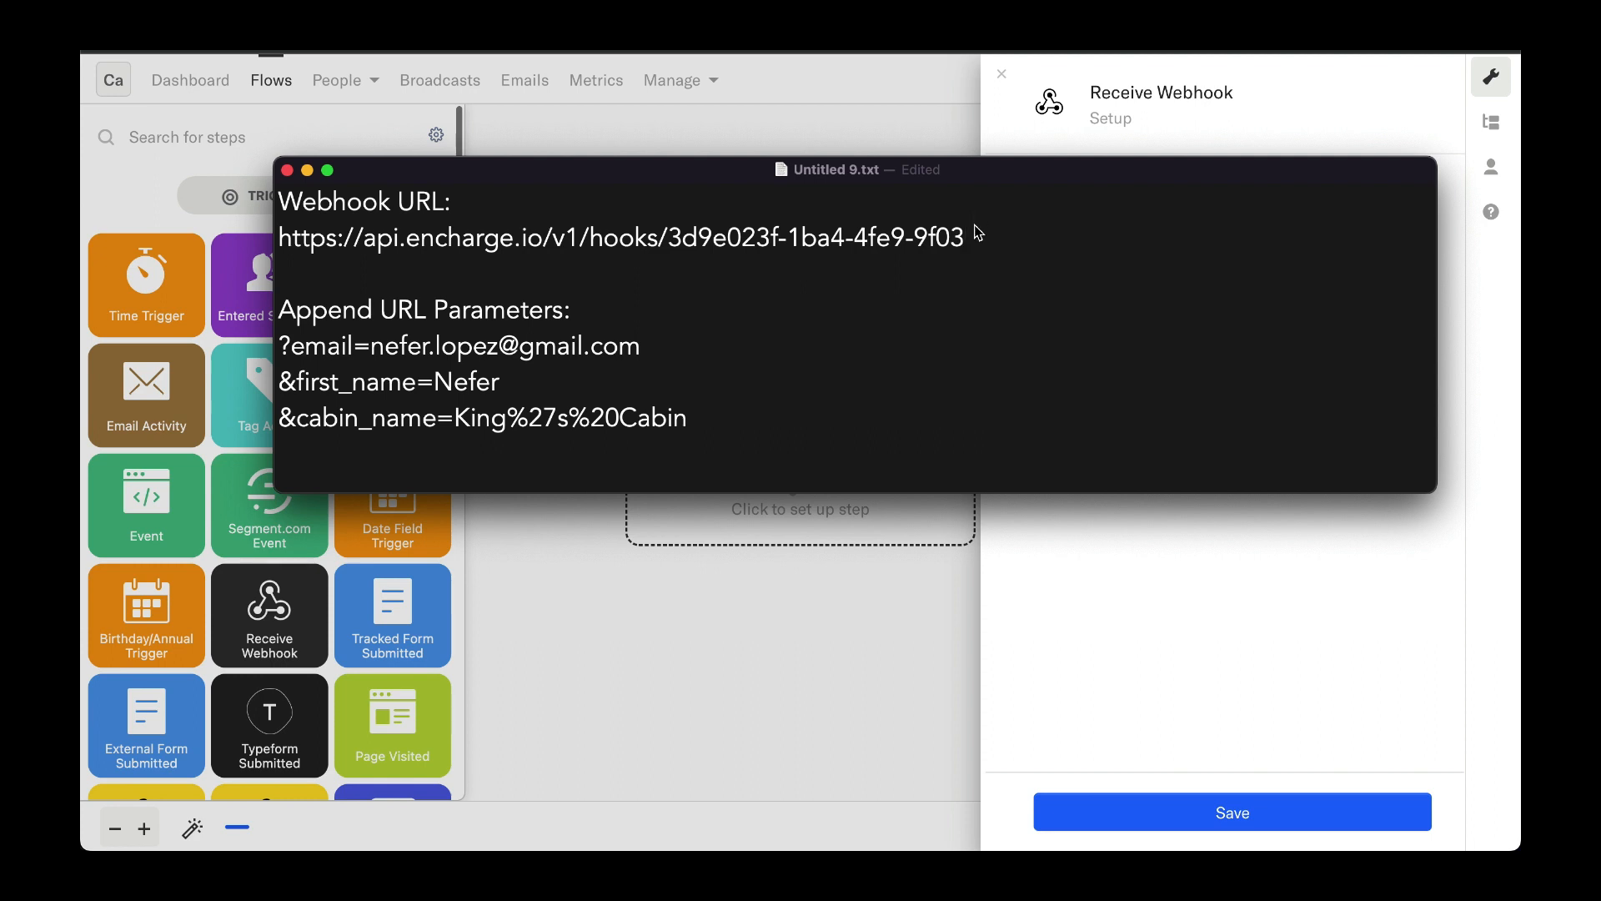
Step: In the text file, append an email parameter with the contact's e-mail address to the webhook URL
left_click_drag(968, 238, 275, 251)
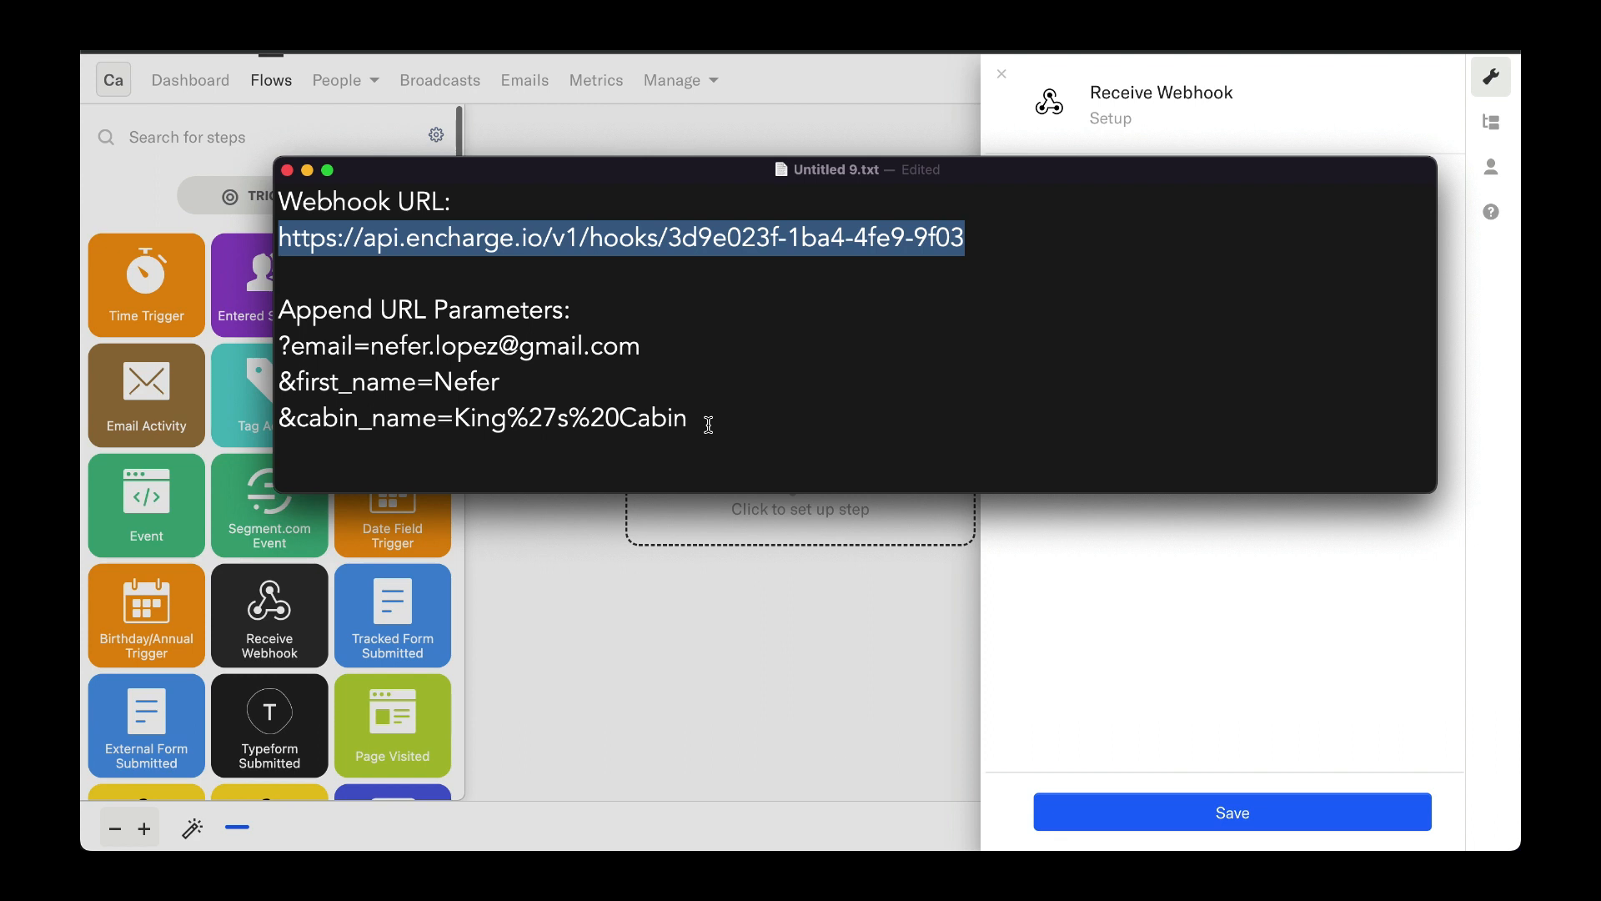
left_click_drag(709, 425, 280, 347)
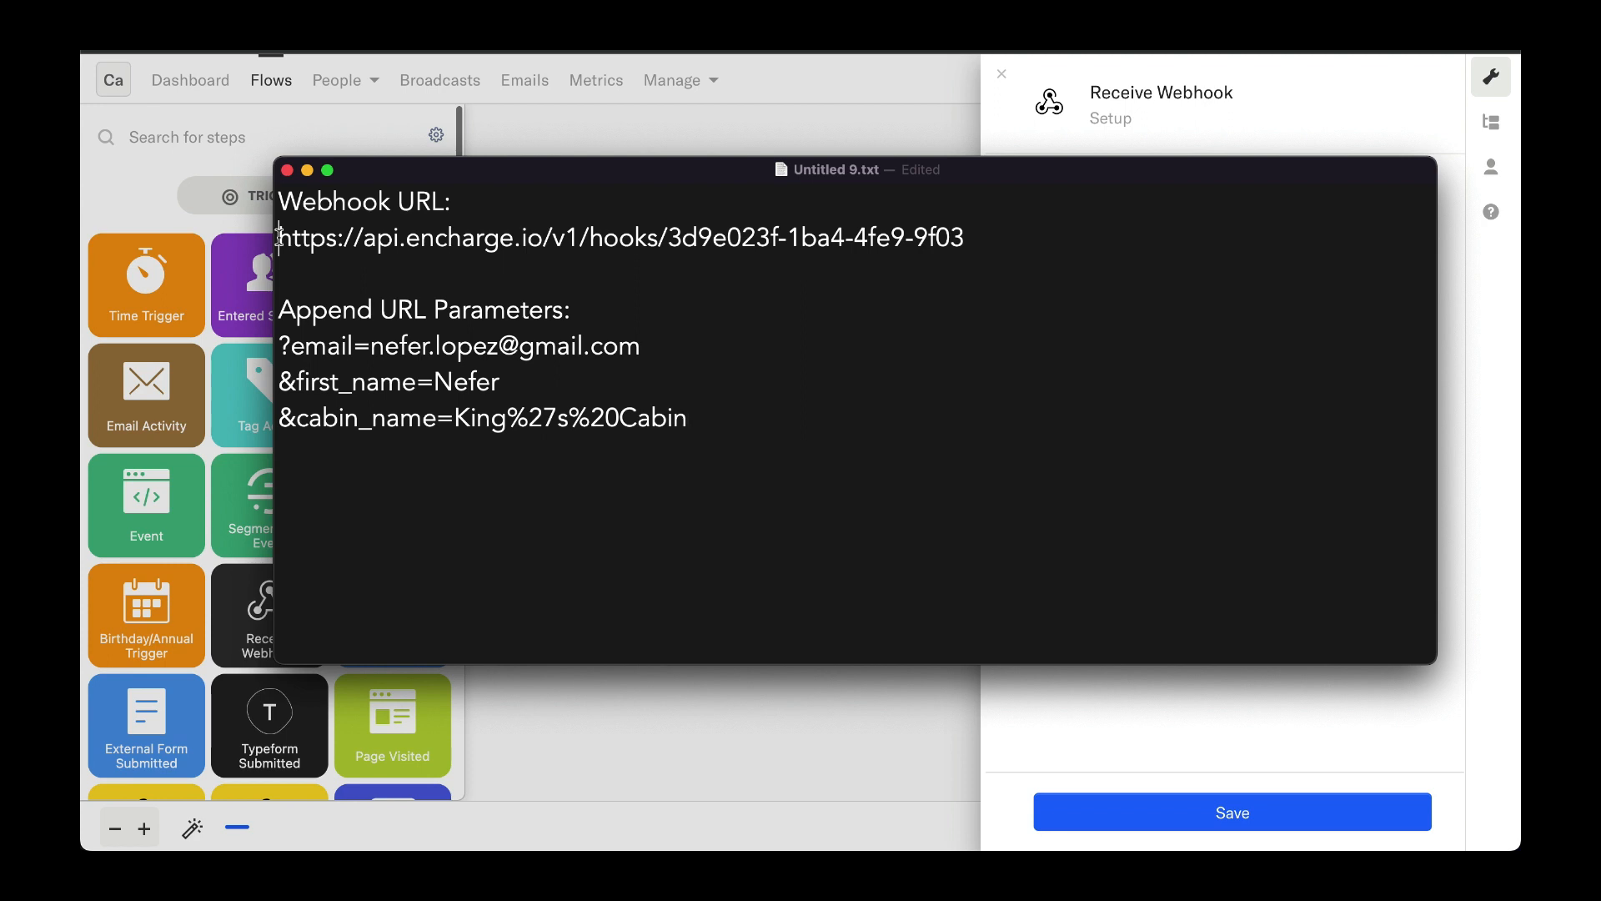
left_click_drag(280, 238, 981, 248)
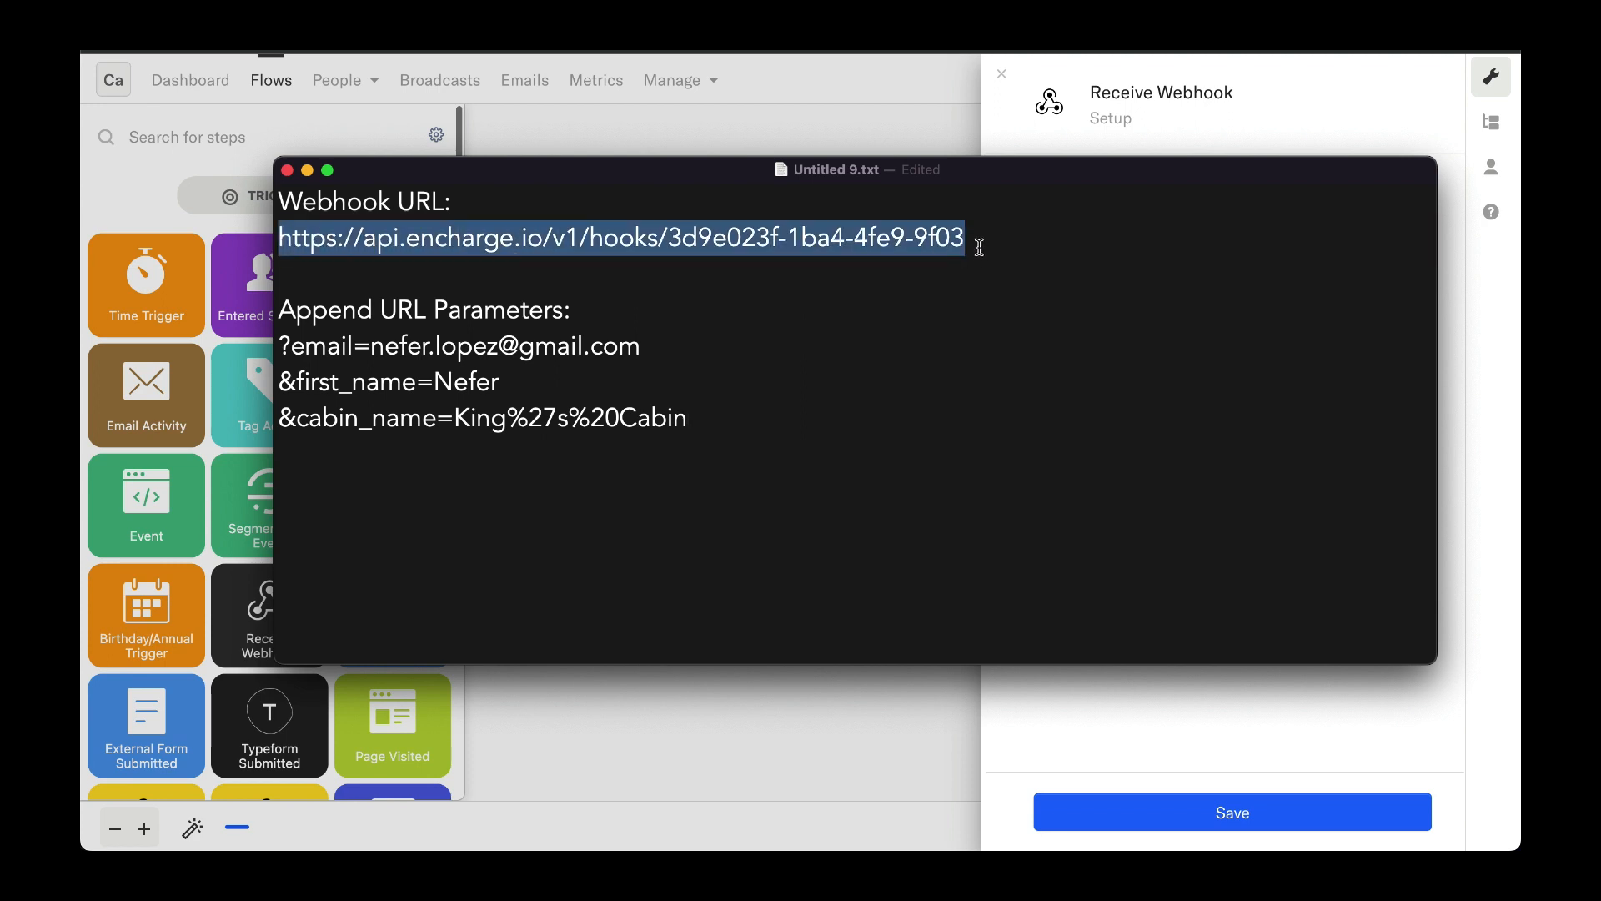
left_click(992, 236)
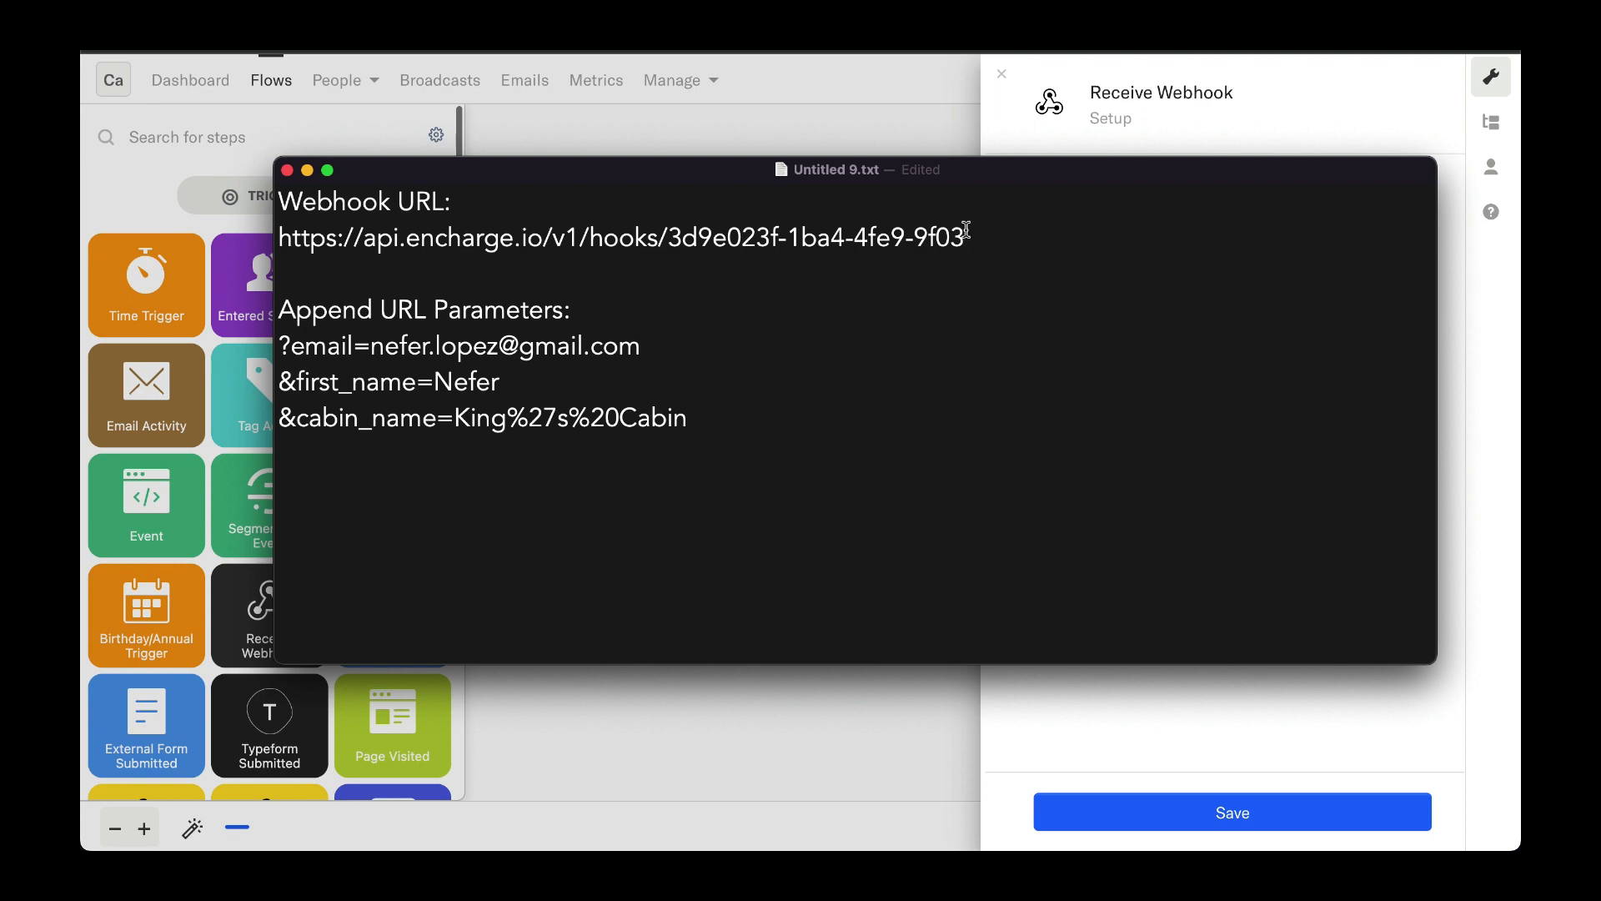
type("?")
type("email=")
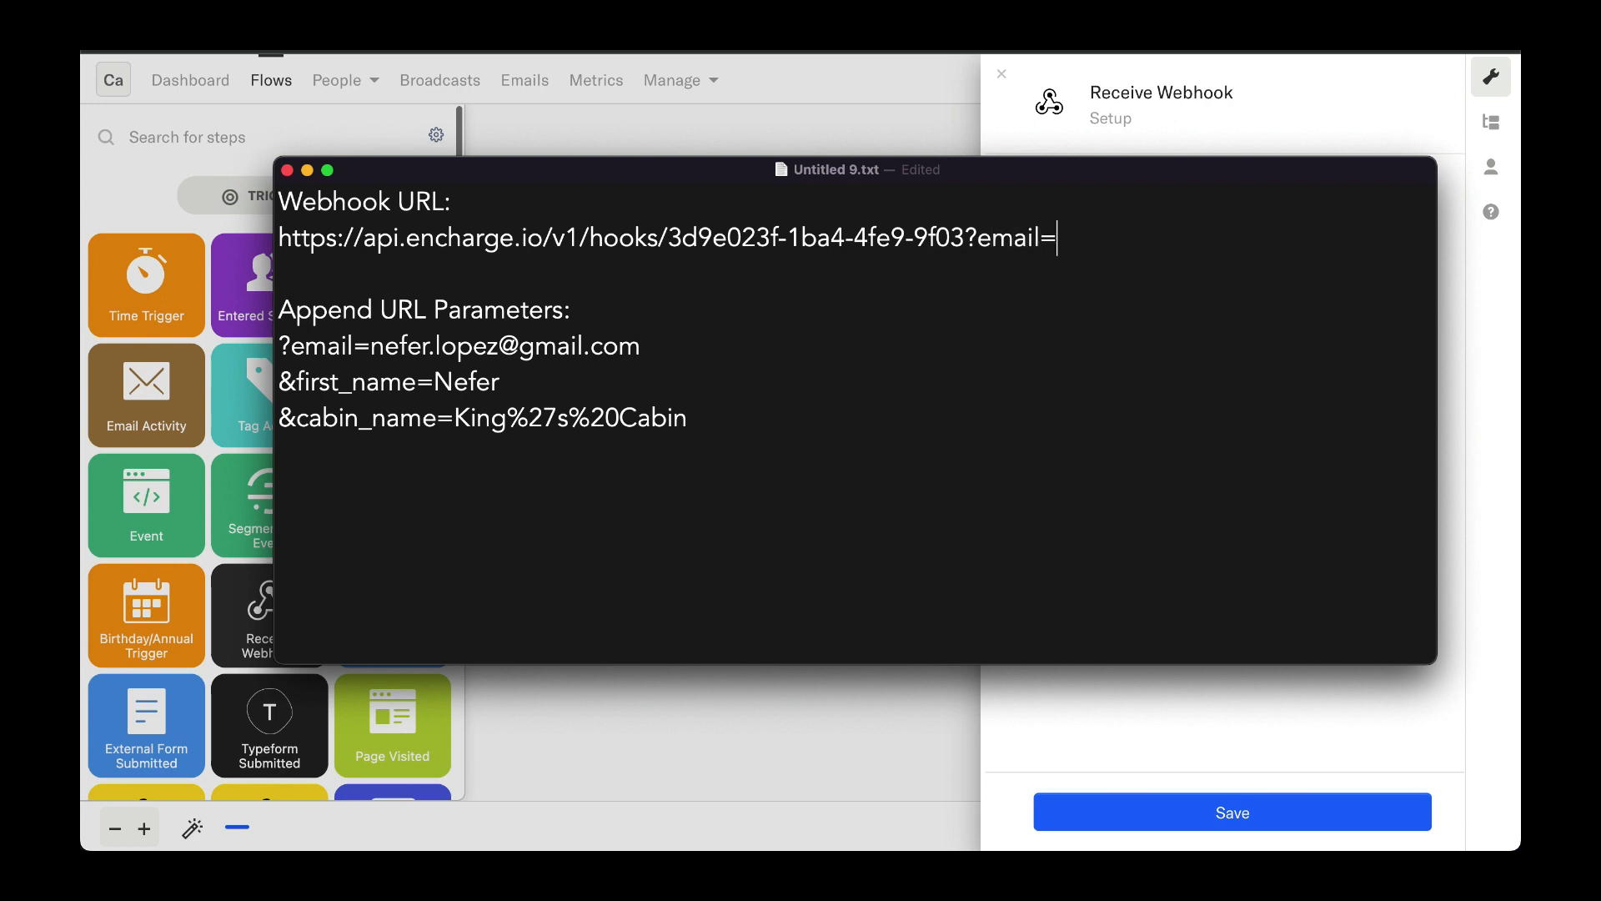
key("super+v")
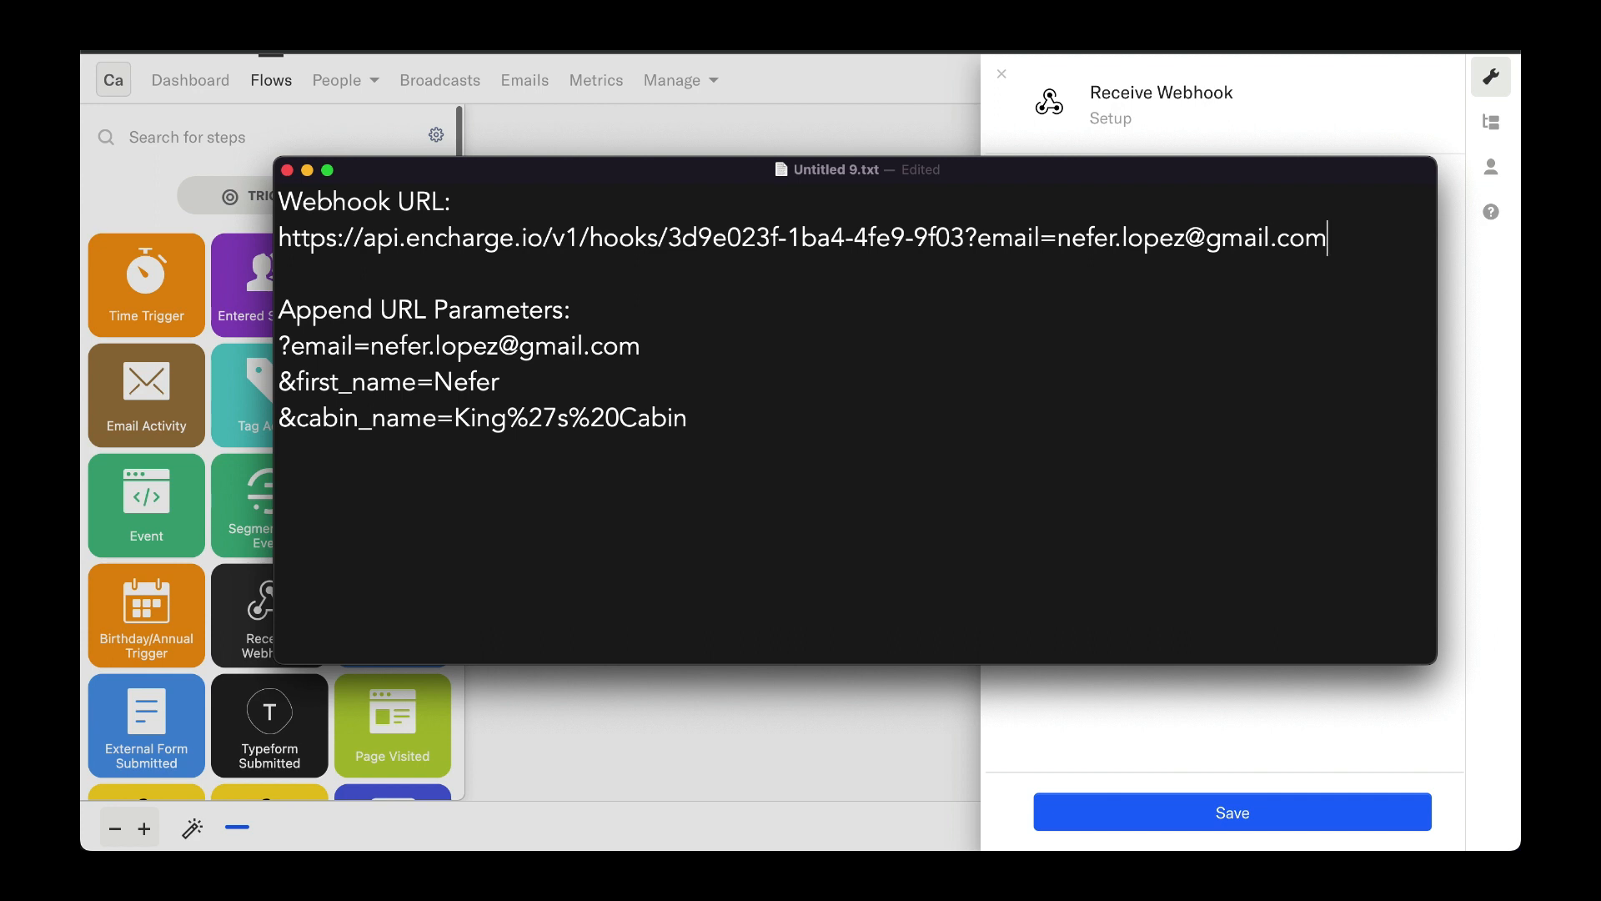
Step: Append a first_name parameter with the contact's first name to the webhook URL
type("&")
type("first_name=")
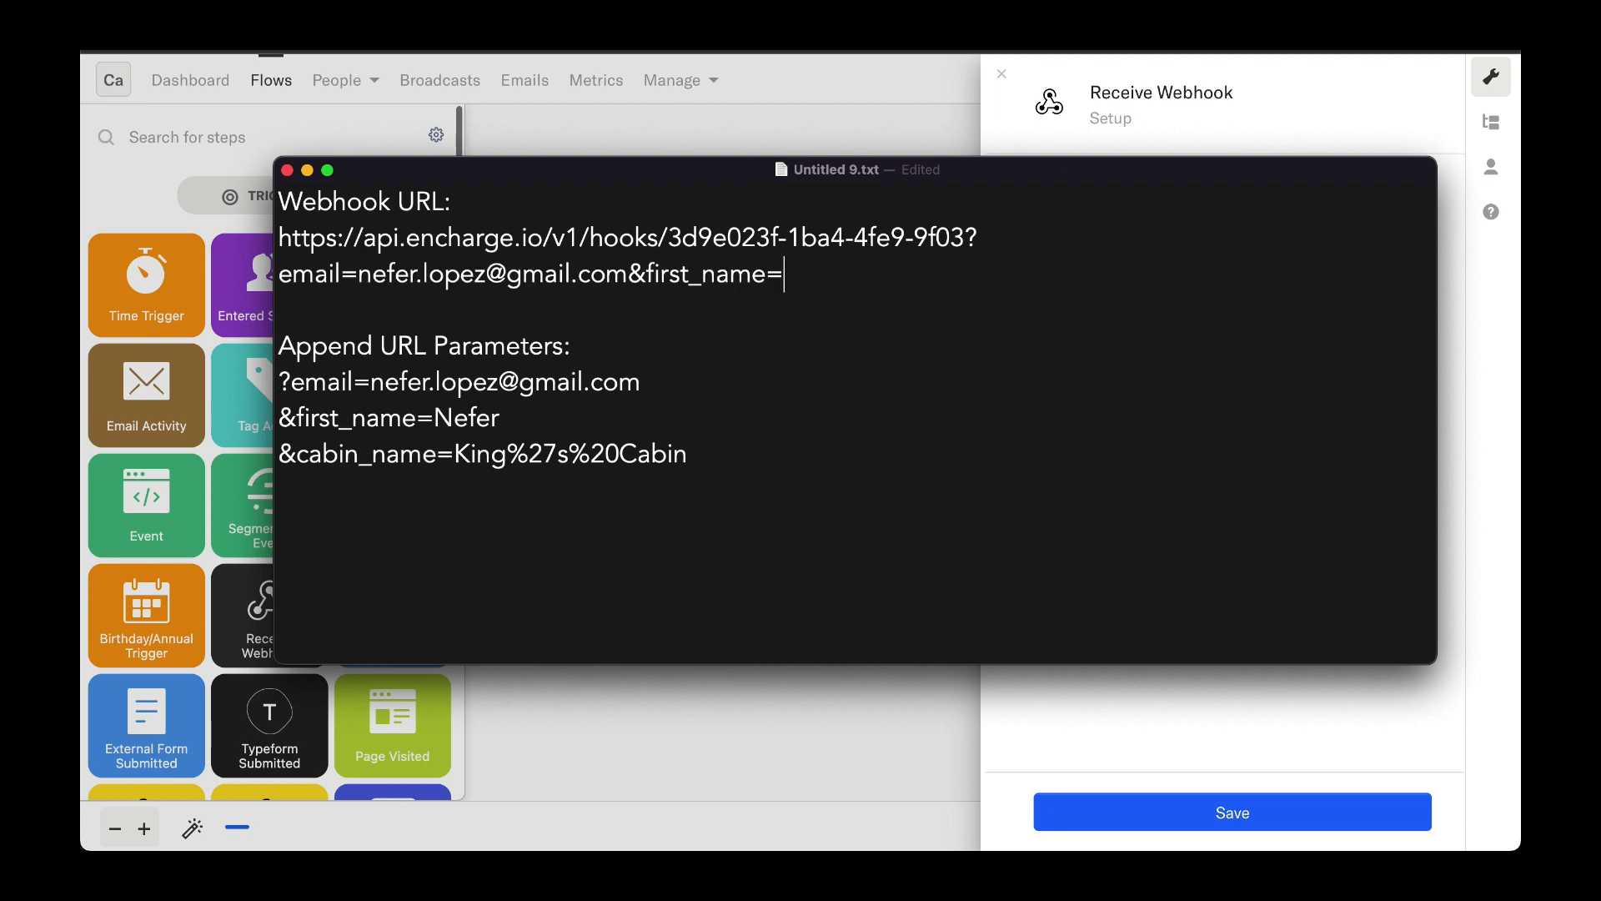
type("Nefer")
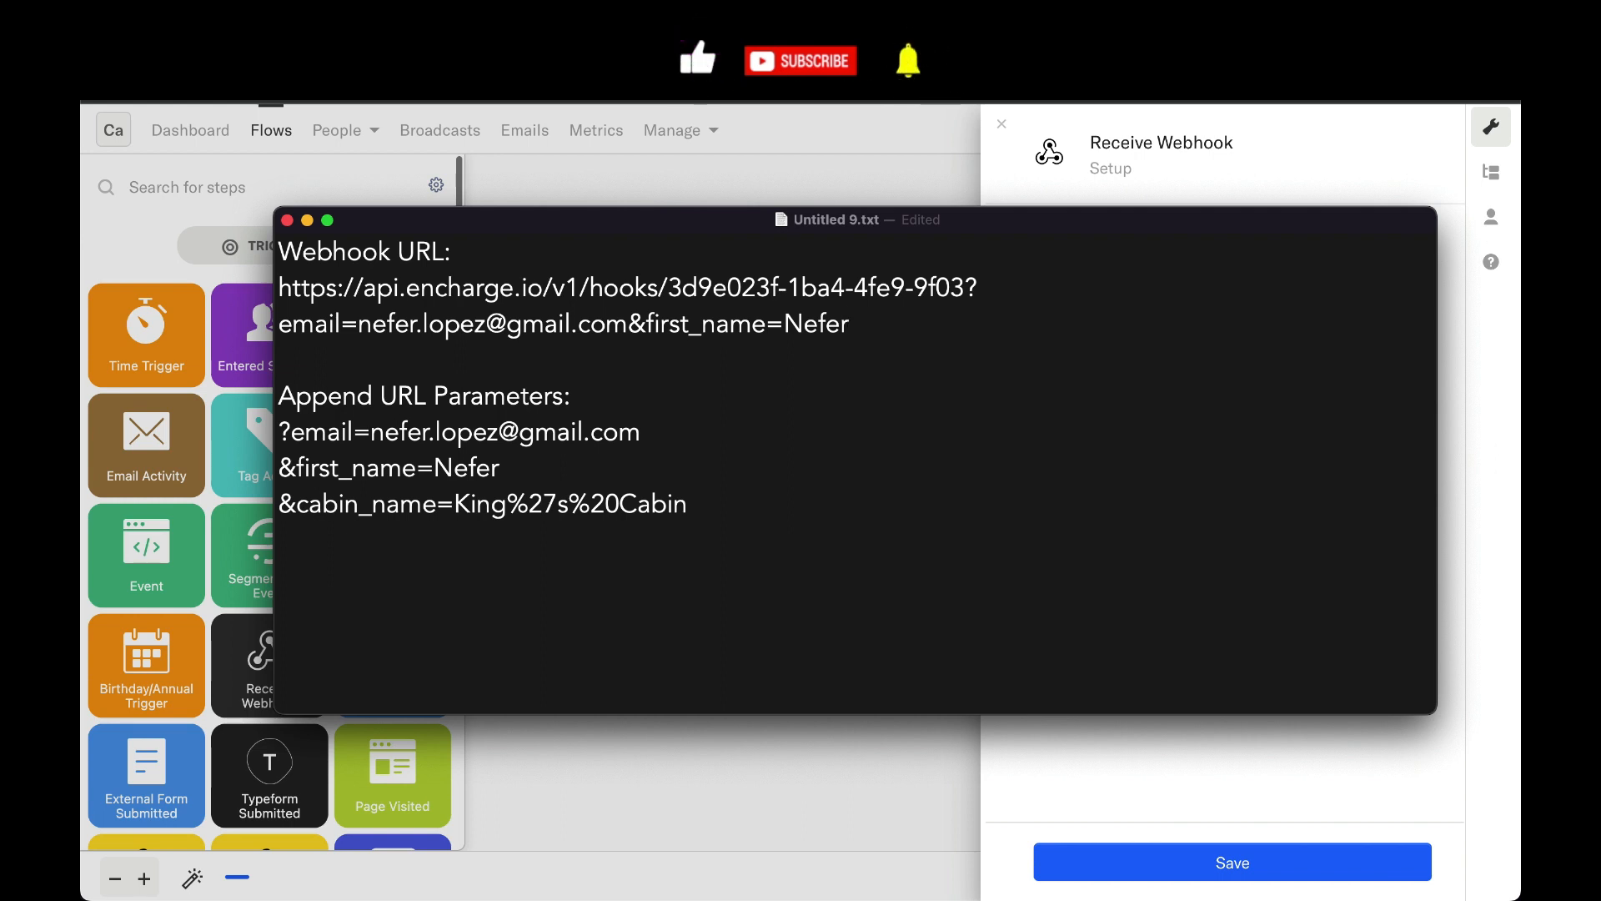
Step: Append the parameter &cabin_name=King's Cabin to the webhook URL
type("&cabin_na")
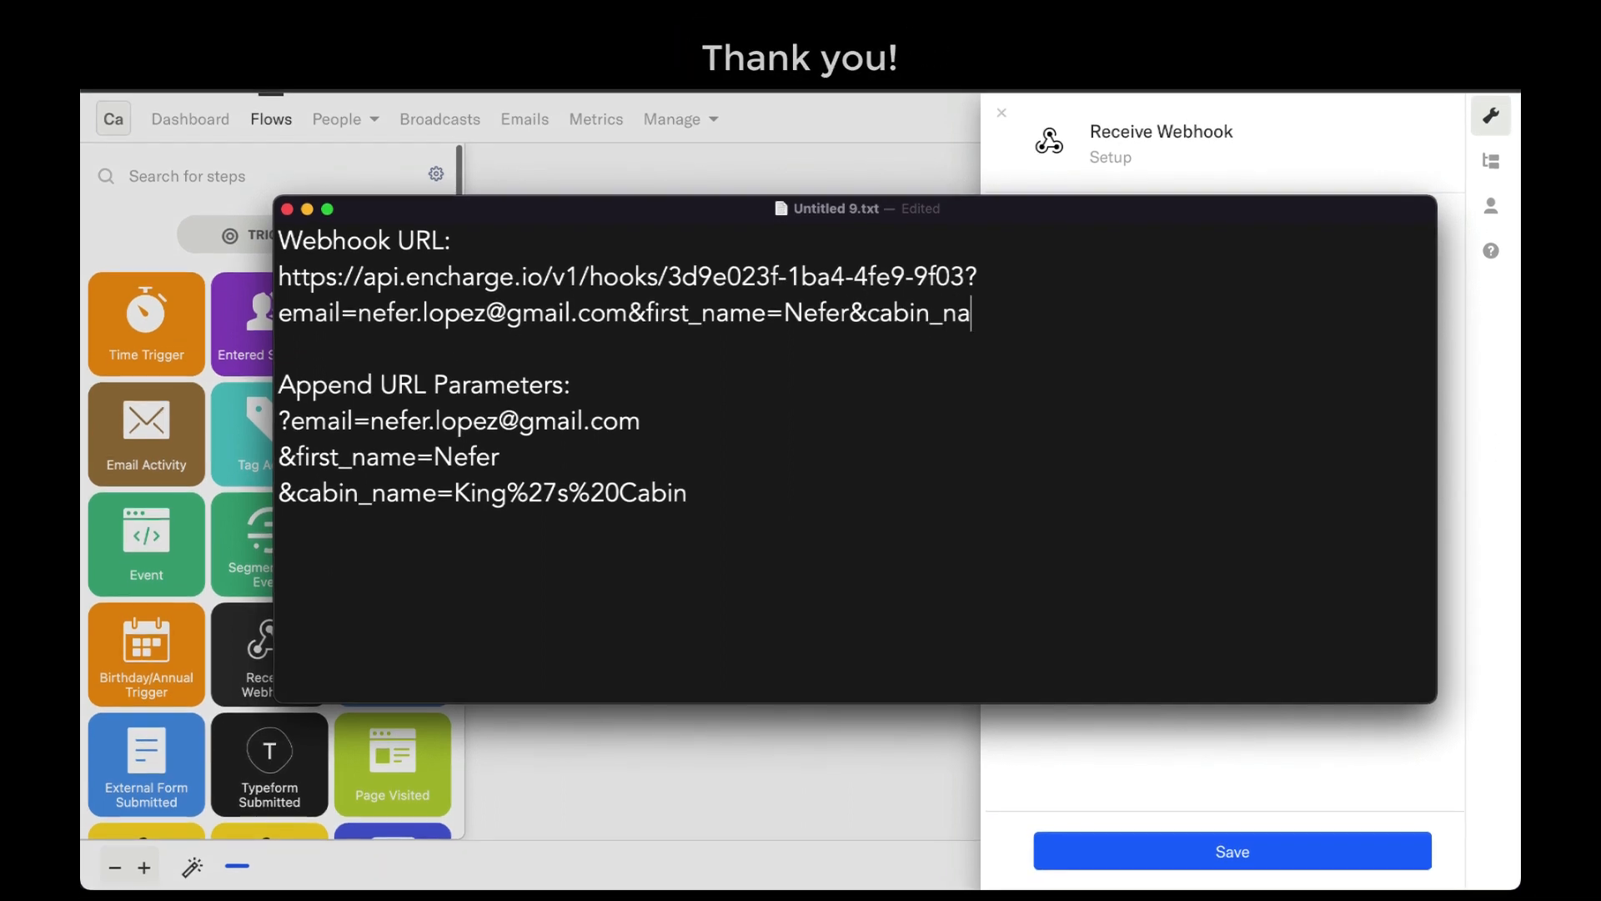
type("me")
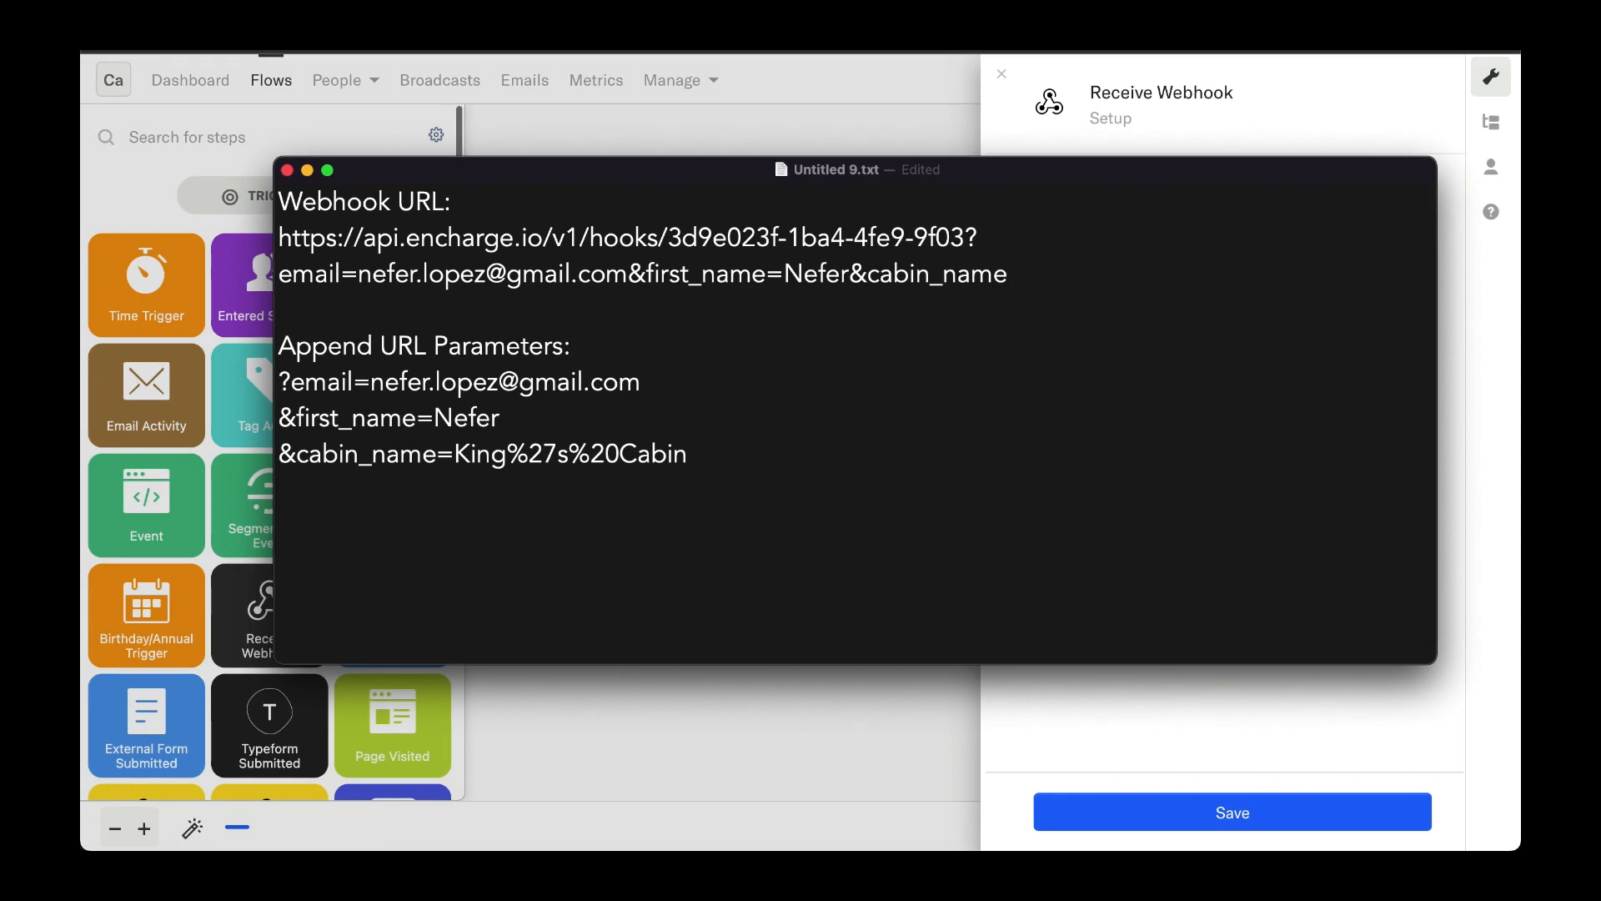
type("=King's Cabin")
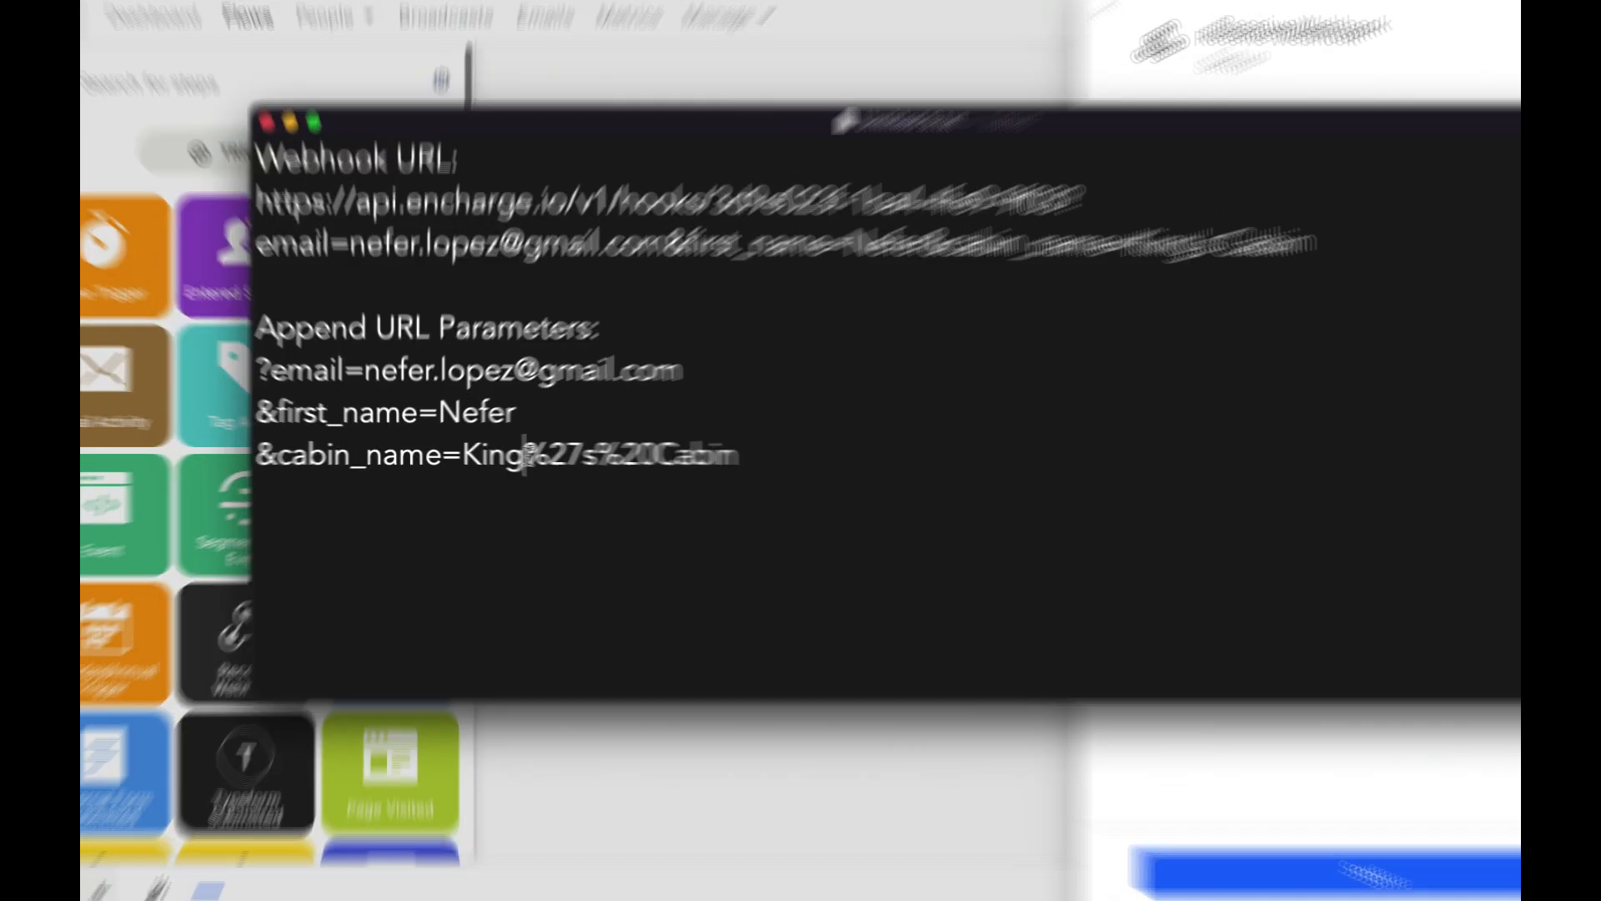
Step: Examine the percent-encoded characters in the example cabin_name parameter
left_click_drag(509, 470, 529, 457)
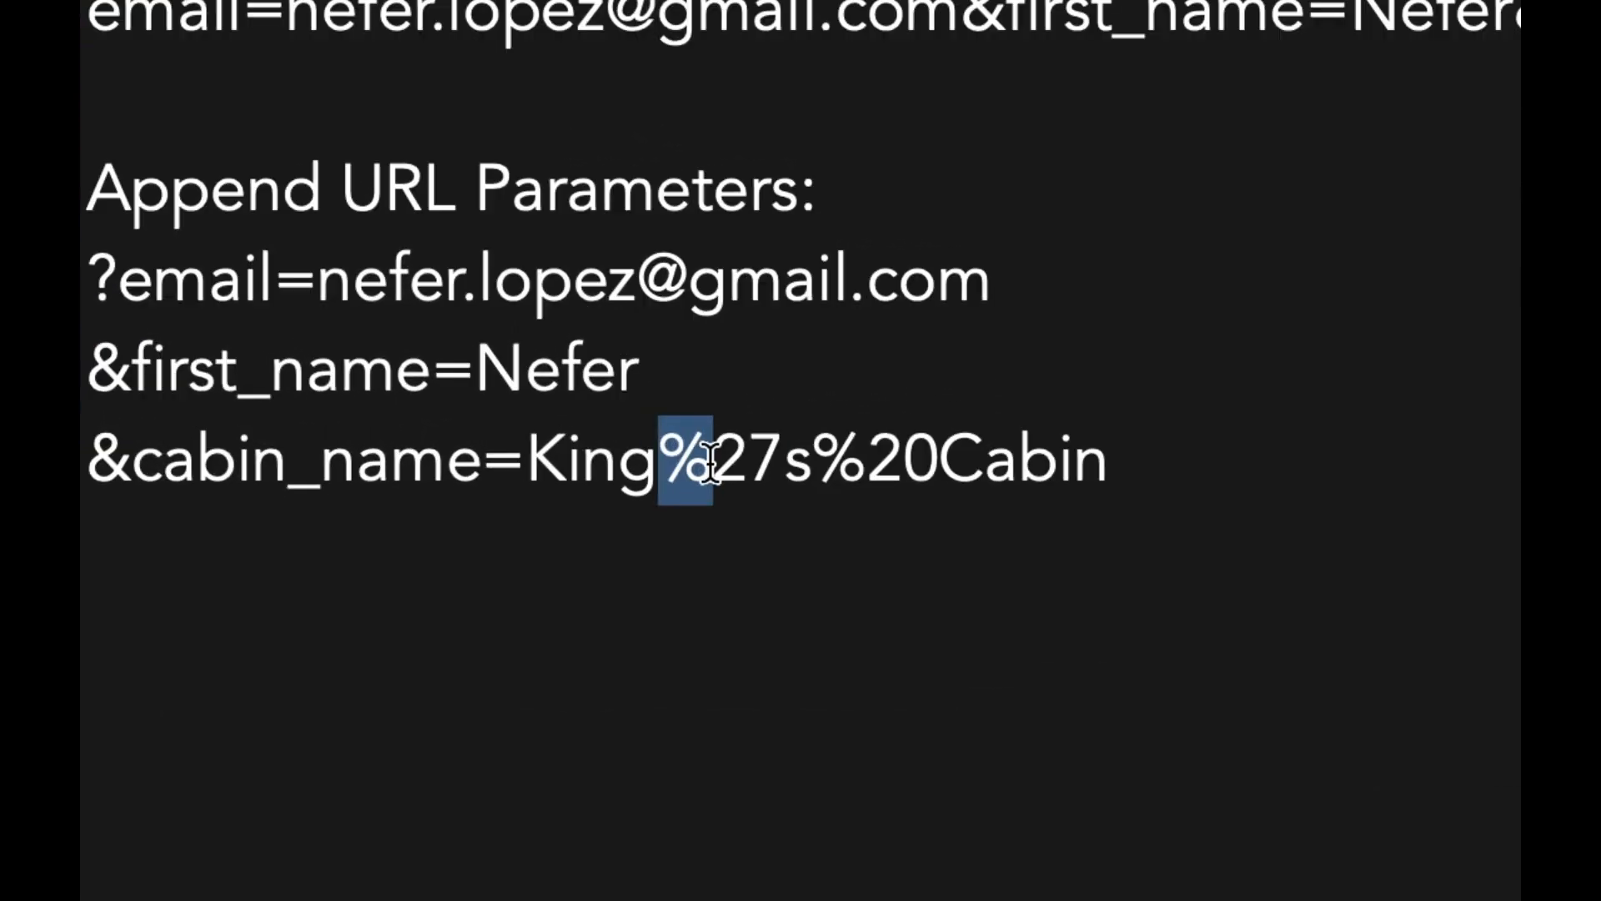
left_click_drag(710, 463, 775, 475)
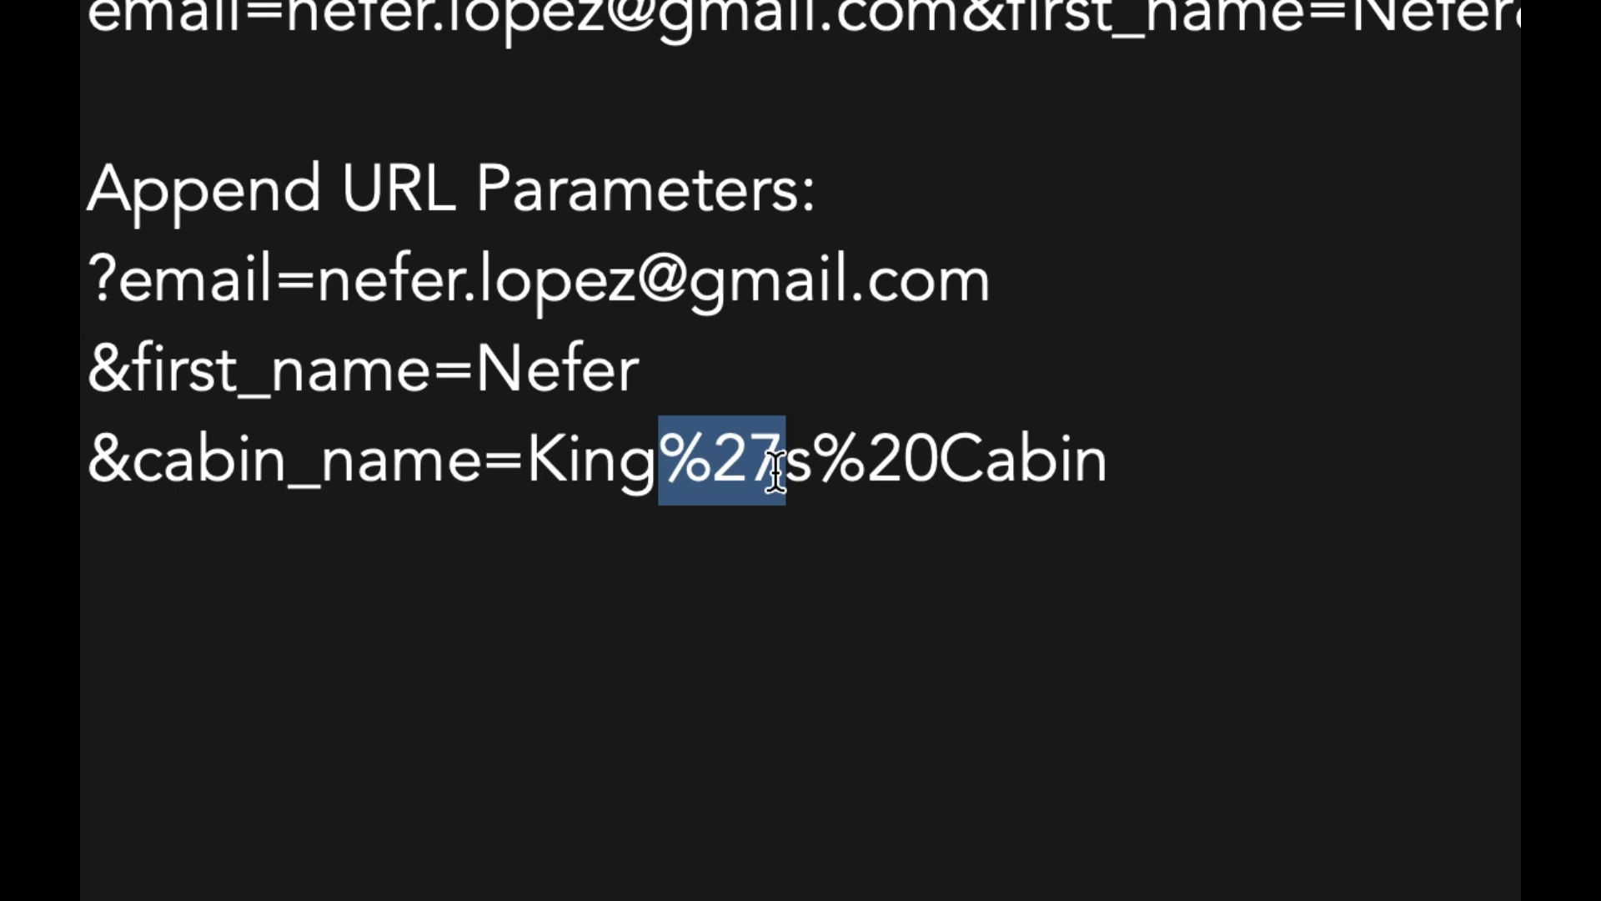
left_click_drag(815, 464, 928, 464)
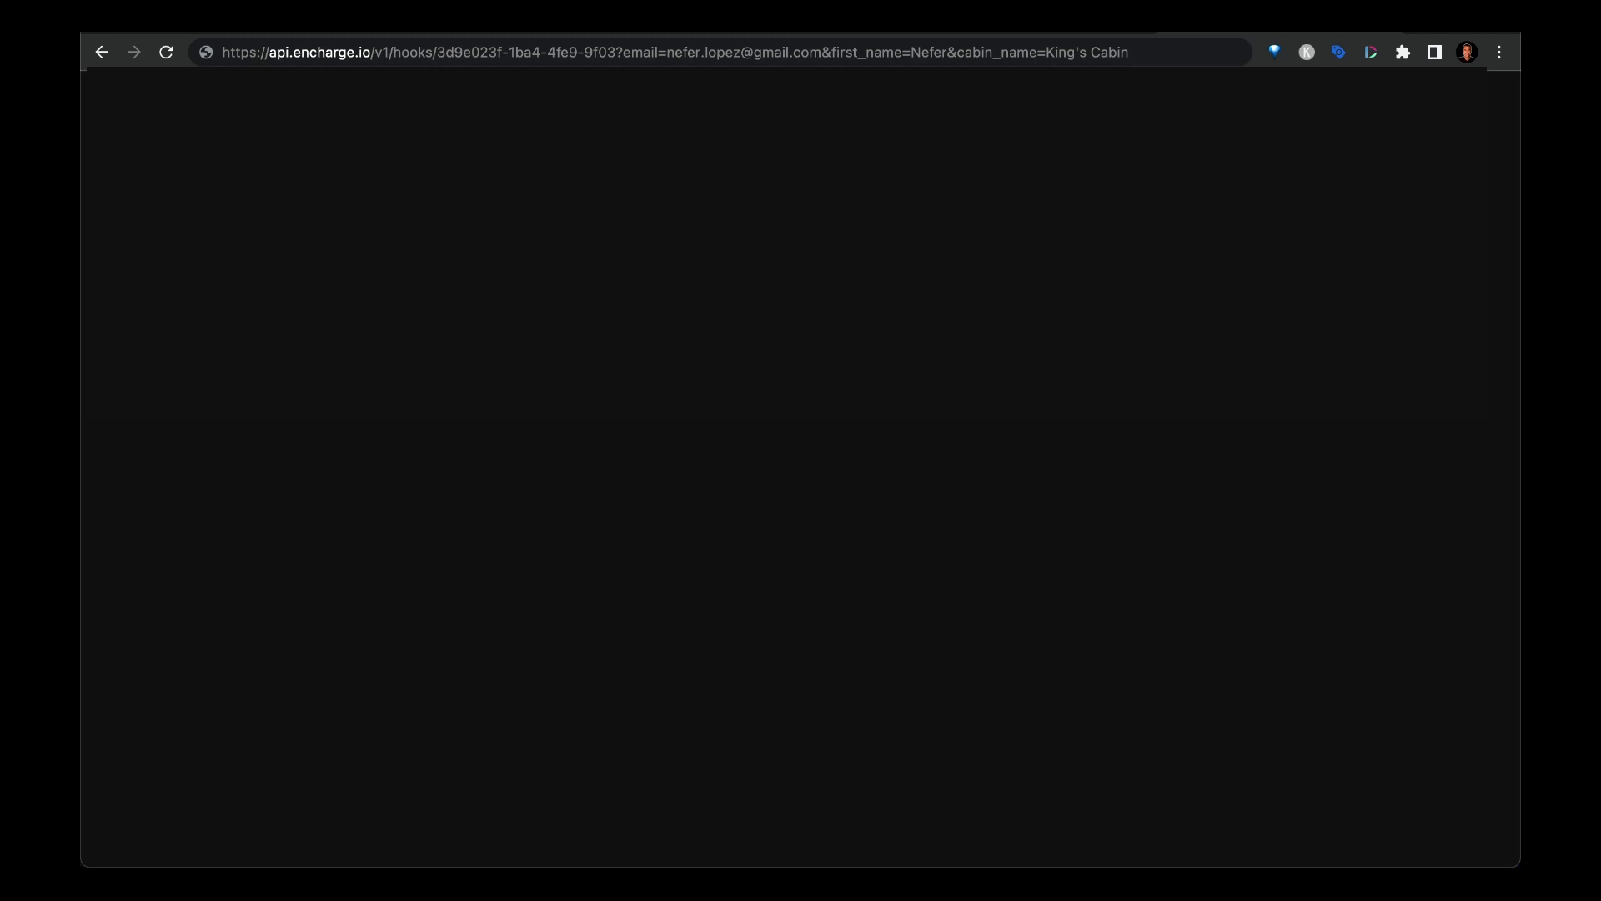
Step: Send the webhook URL with its parameters from the browser address bar
left_click(1085, 51)
left_click_drag(1081, 53, 1099, 55)
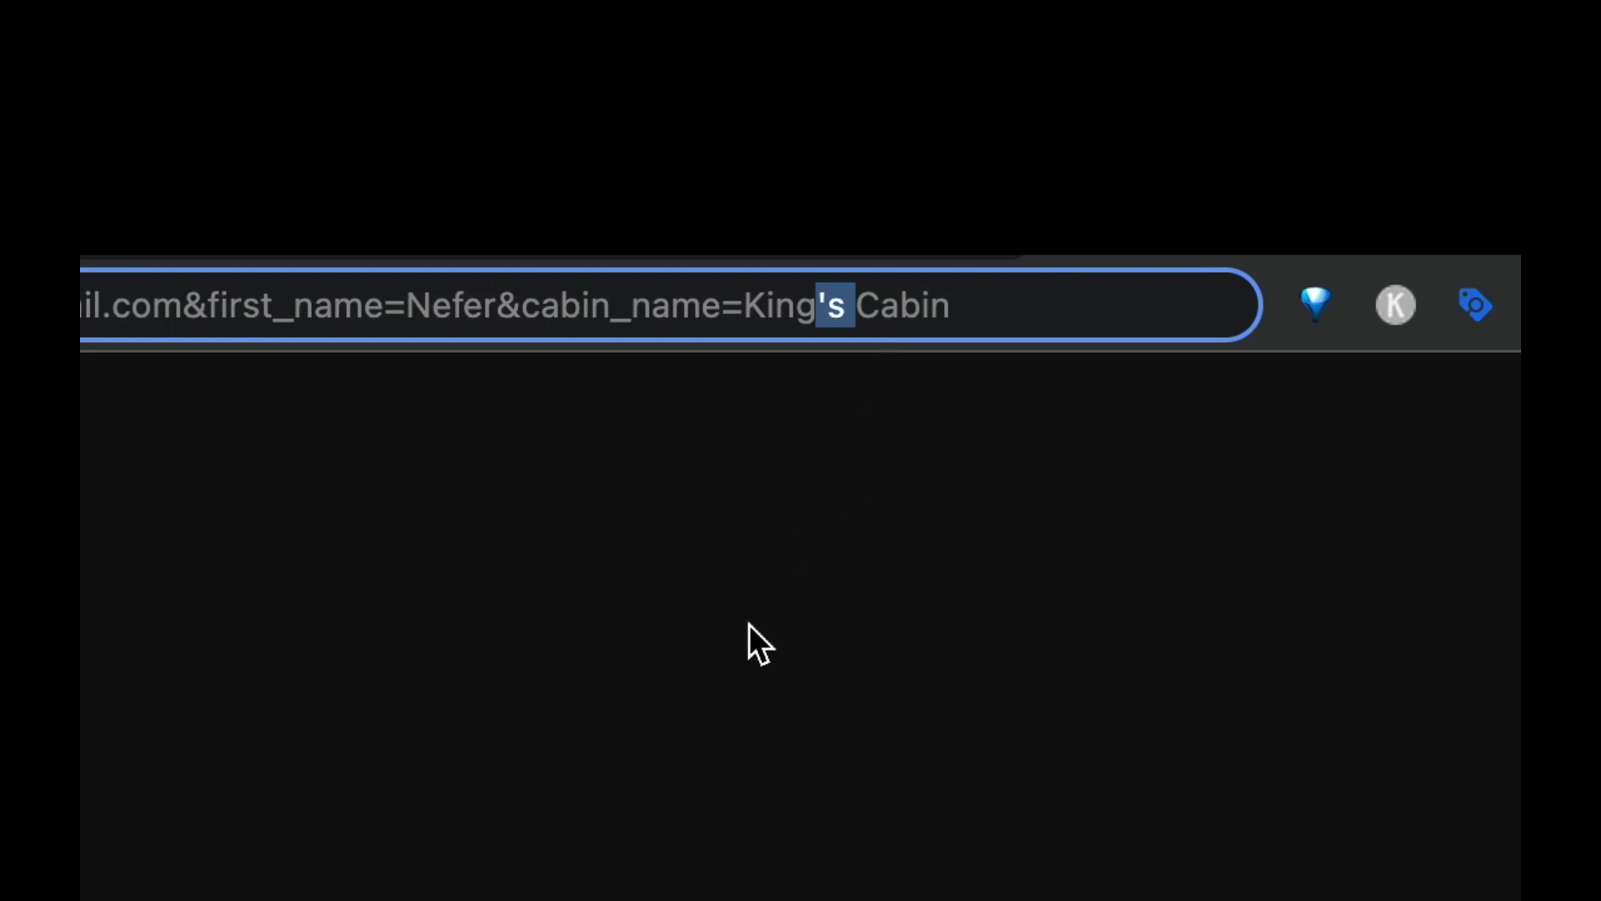
key("Return")
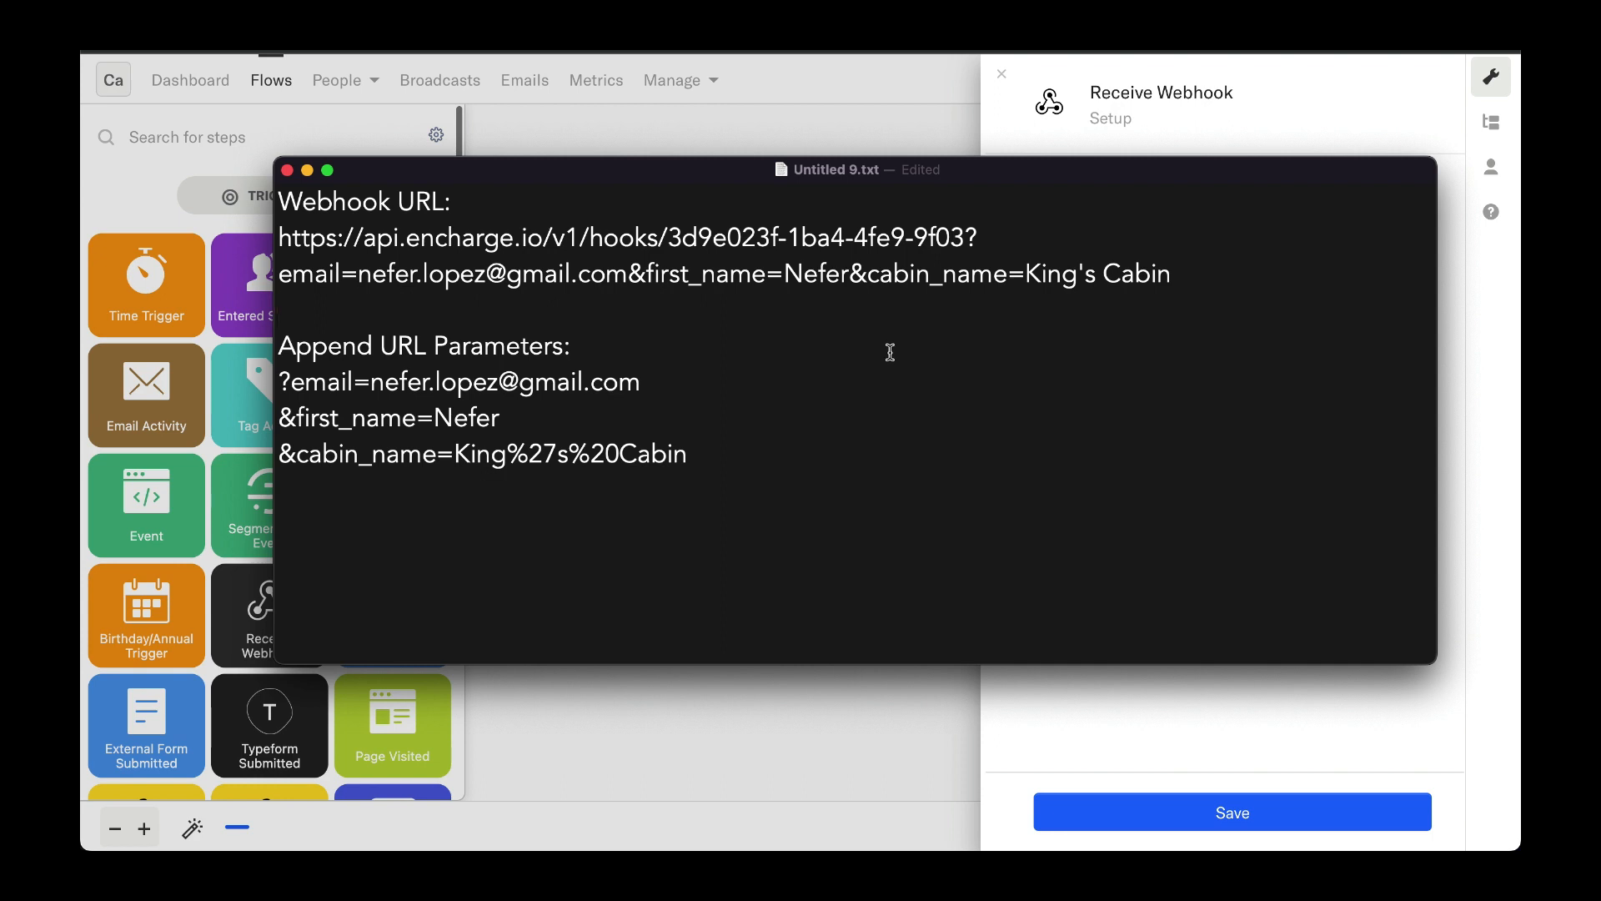
Step: Copy the complete webhook URL with parameters and load it in a new browser tab
left_click_drag(1189, 273, 415, 267)
left_click_drag(286, 251, 279, 251)
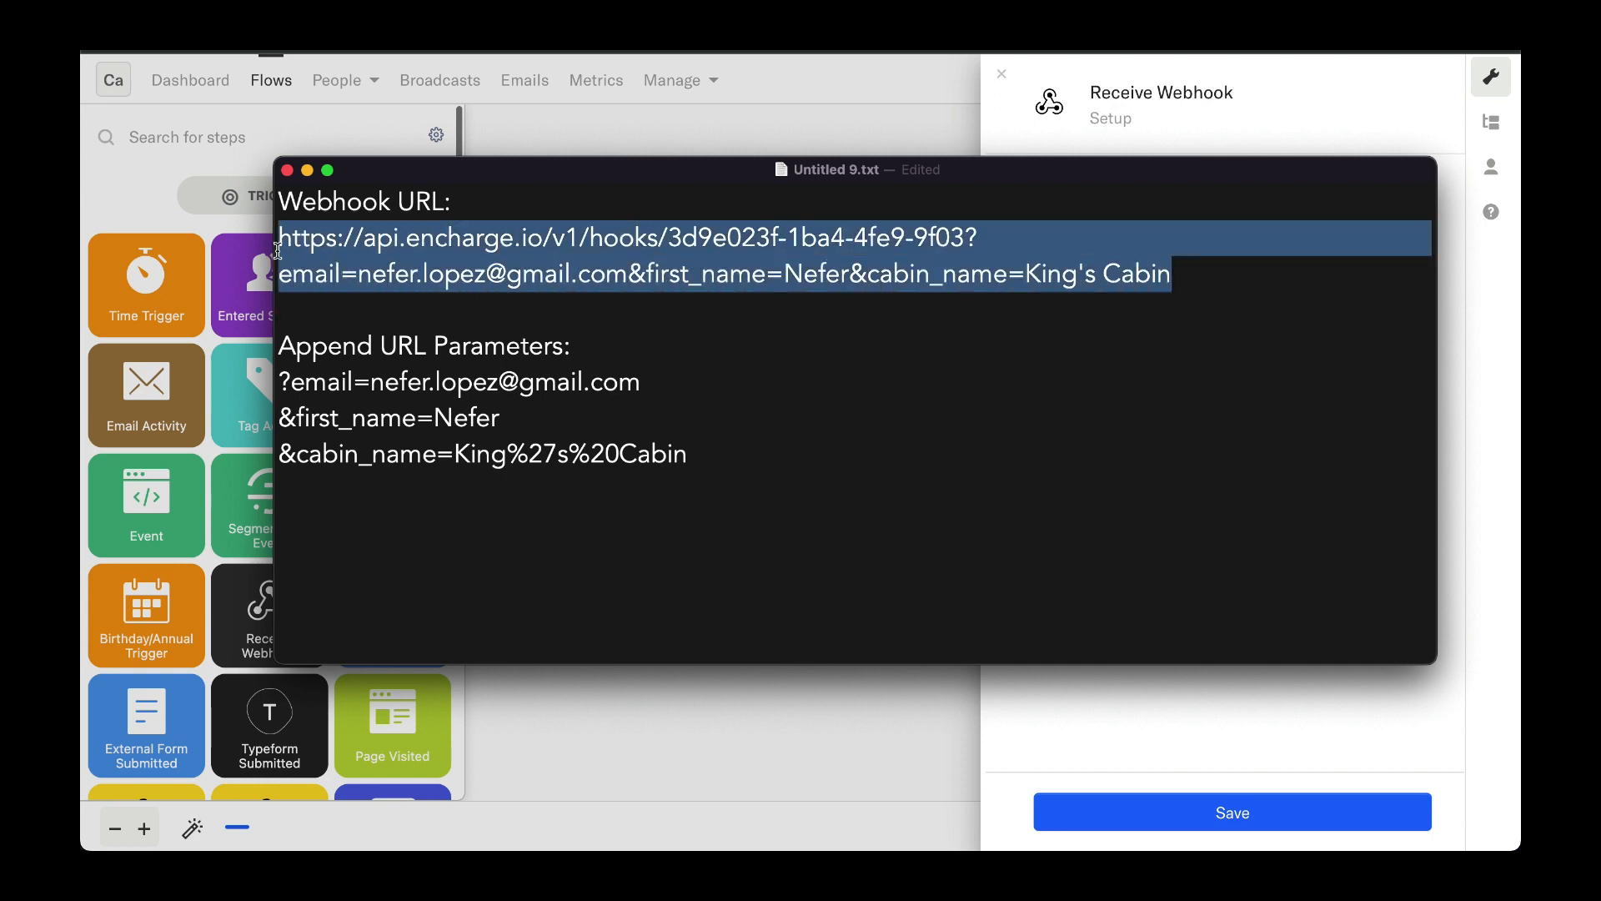
key("super+Tab")
key("super+t")
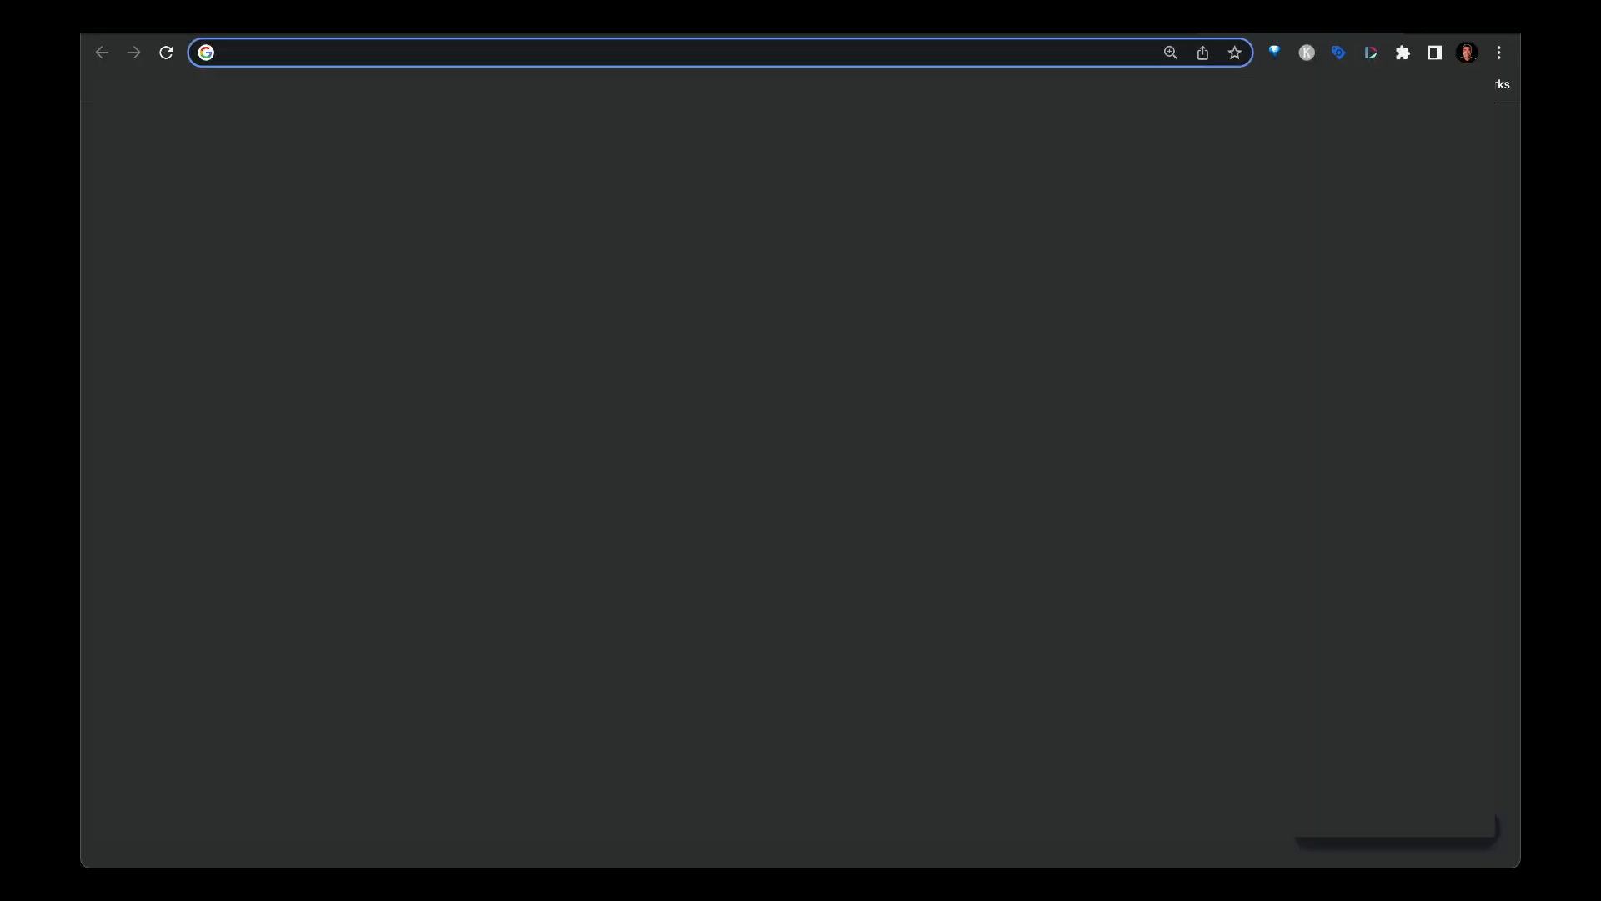
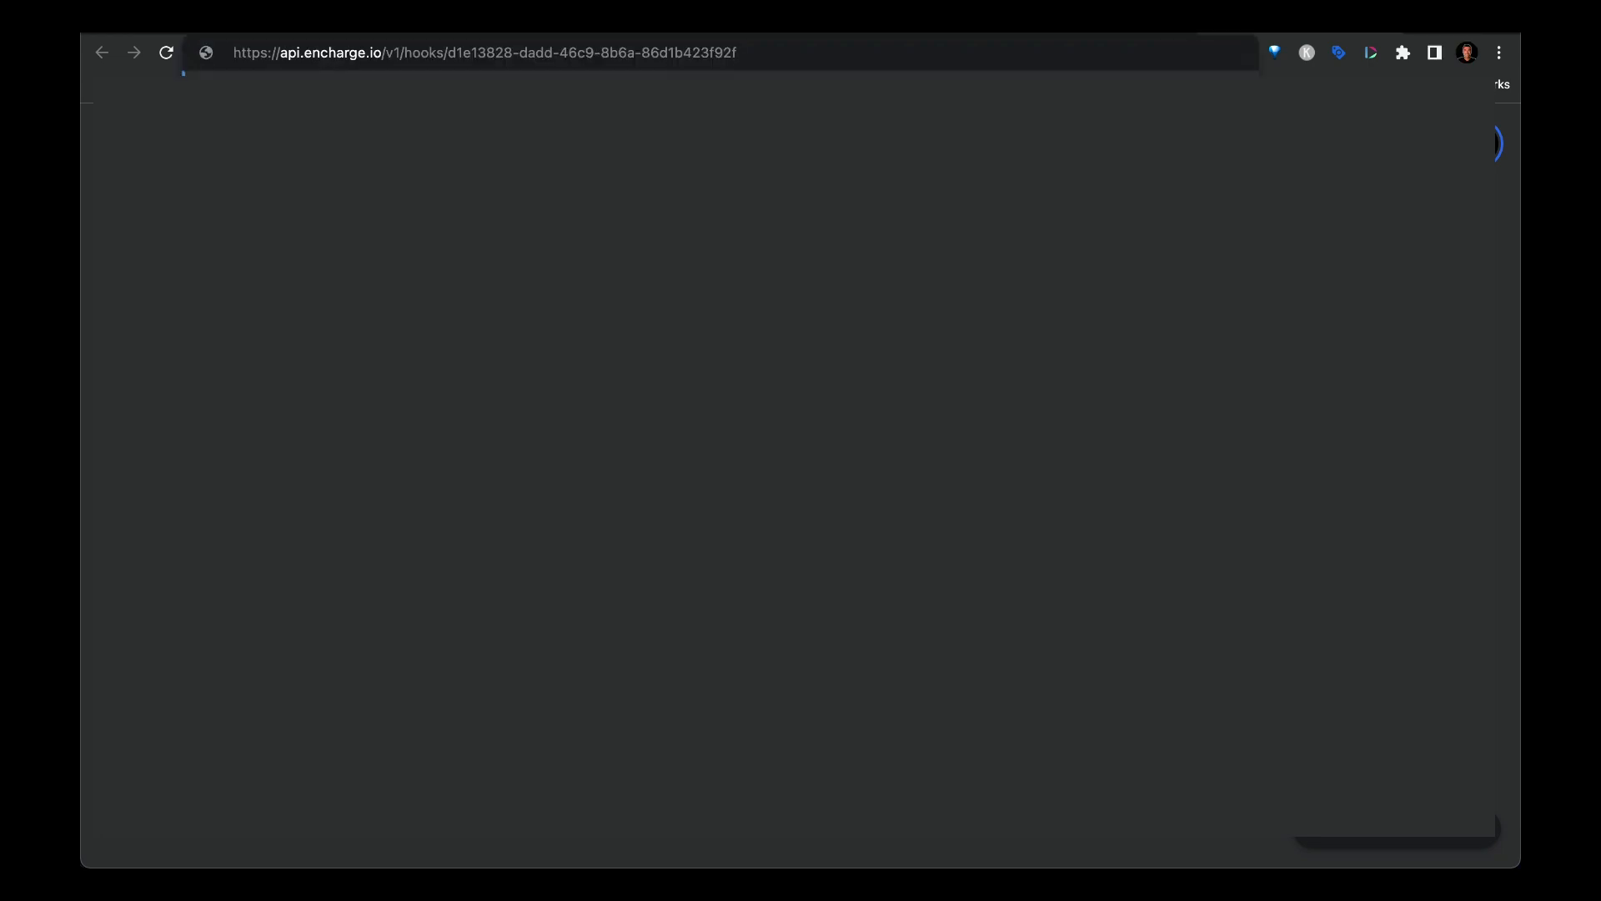
key("Return")
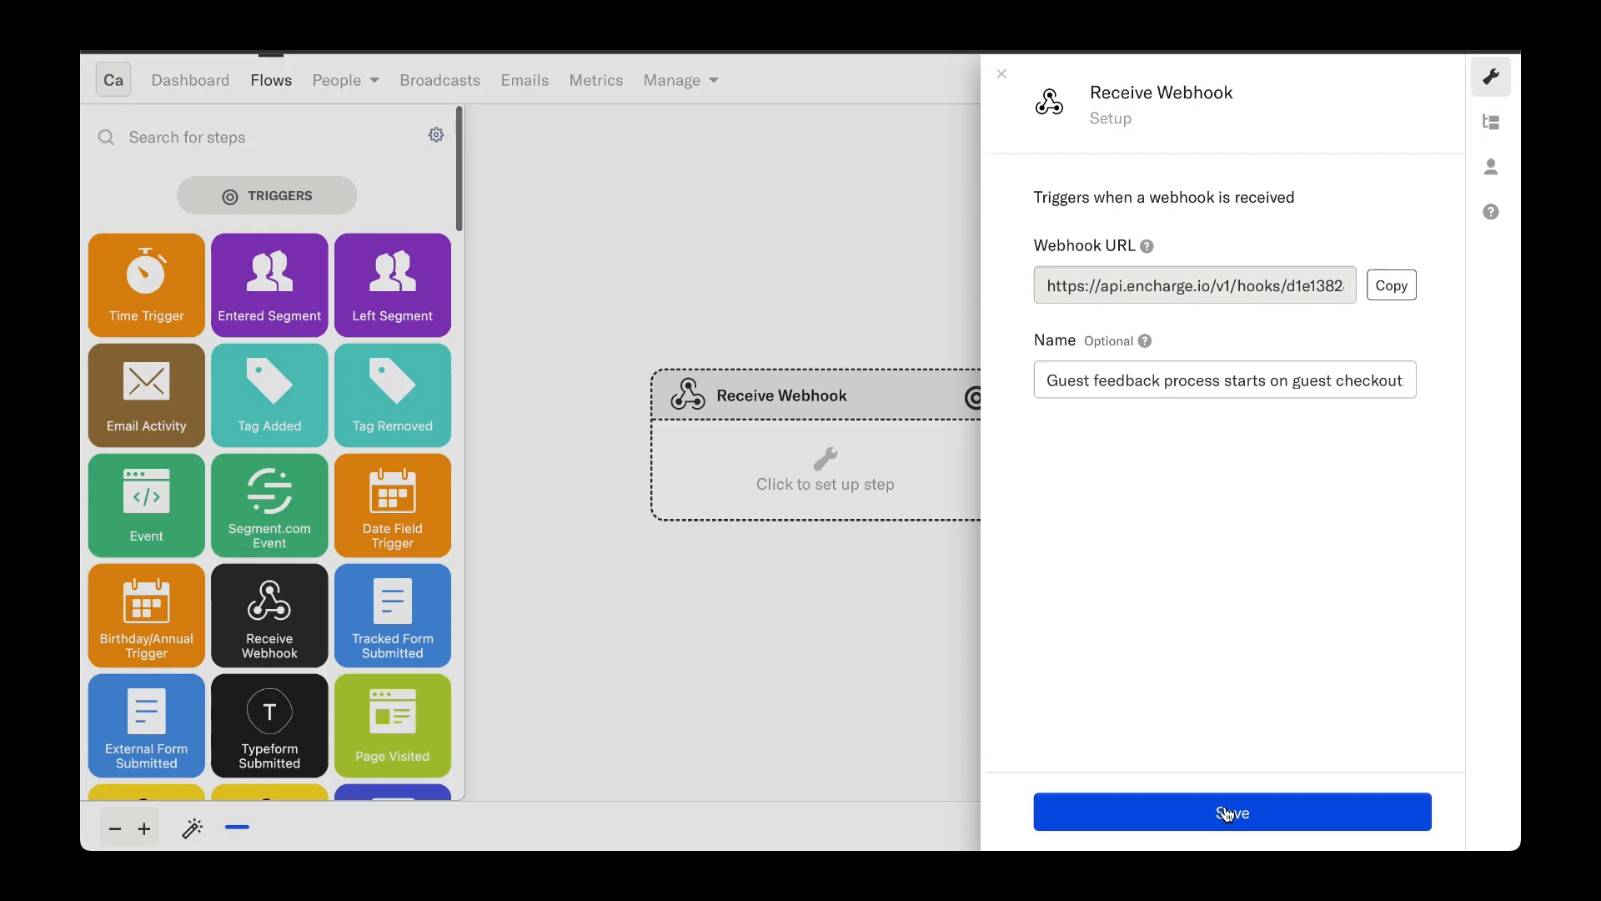
Step: Save the webhook trigger, continue with Sample 1, and save the mapped fields
left_click(1228, 813)
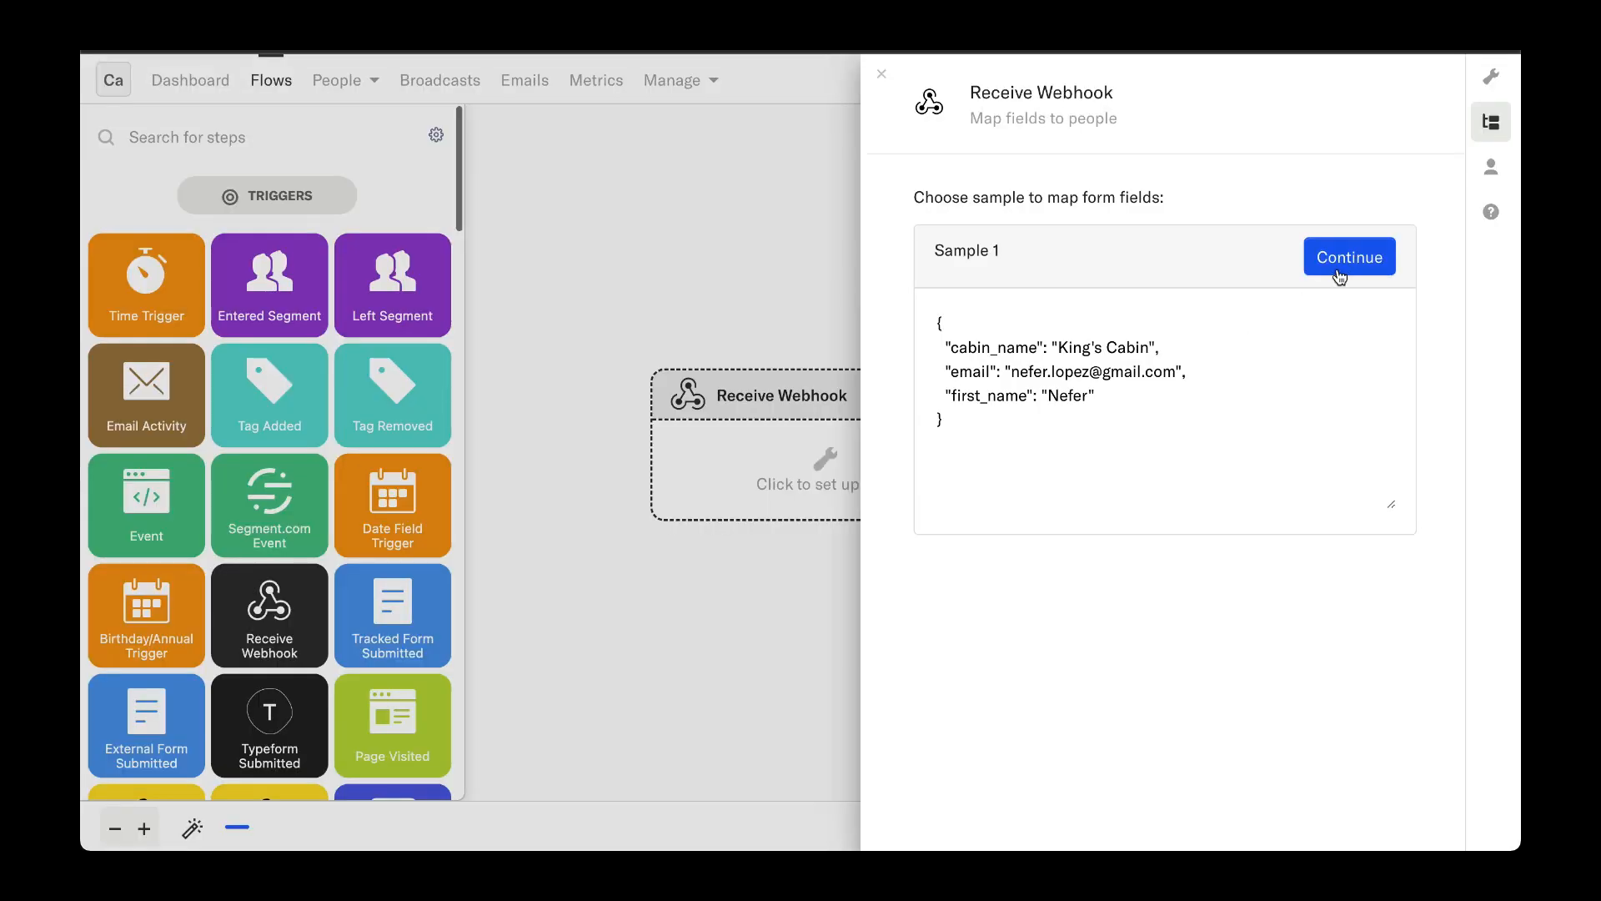
left_click(1340, 275)
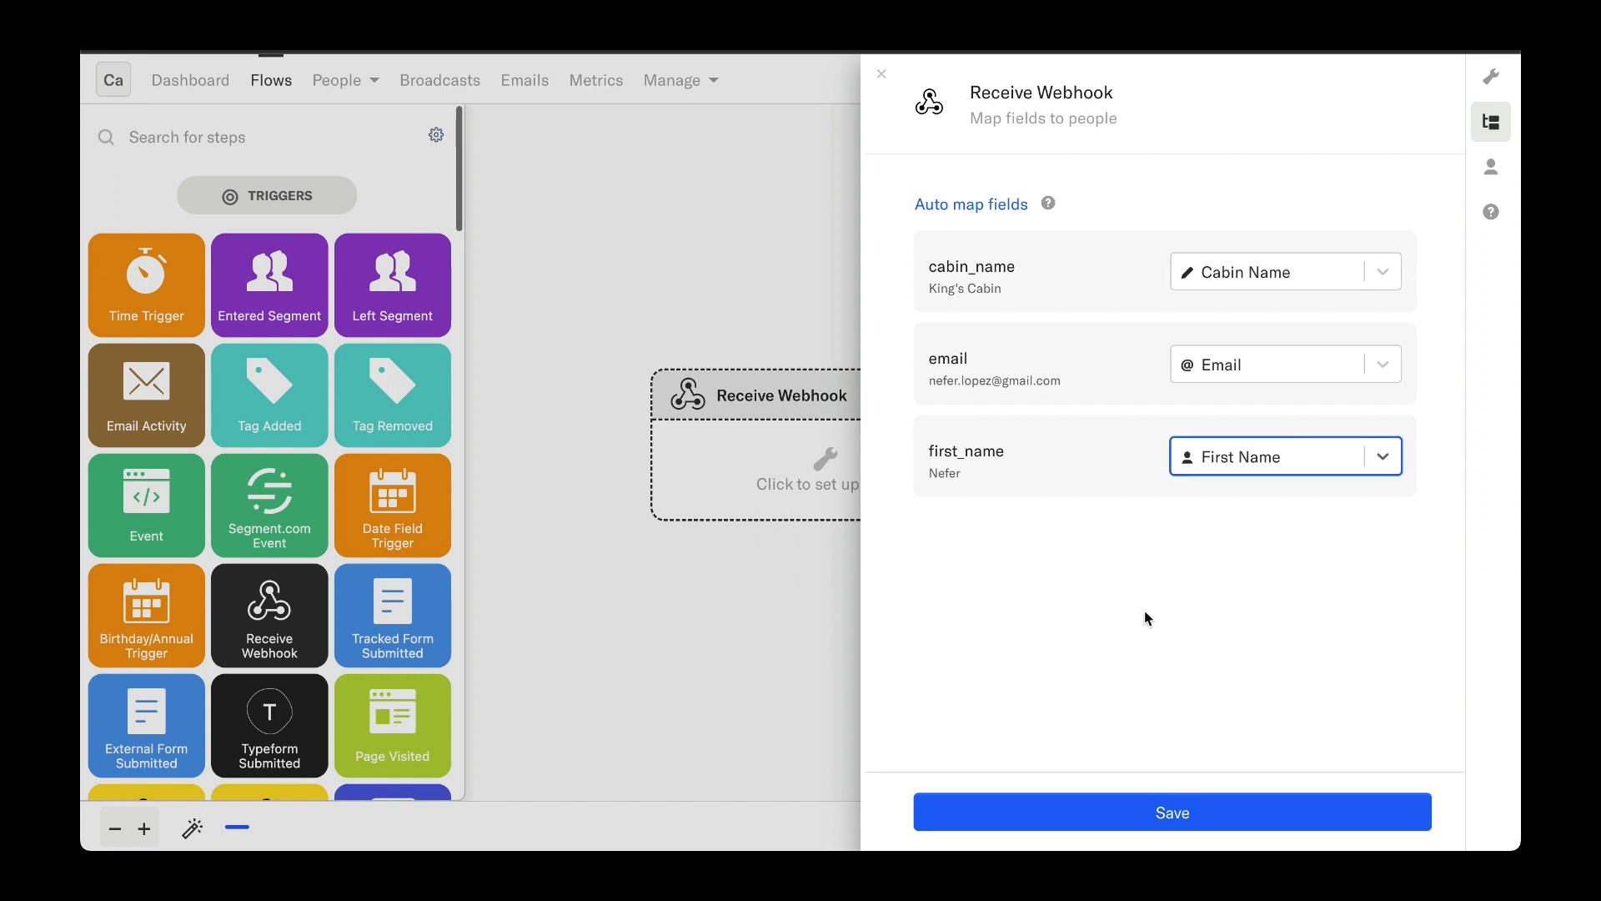
left_click(1126, 806)
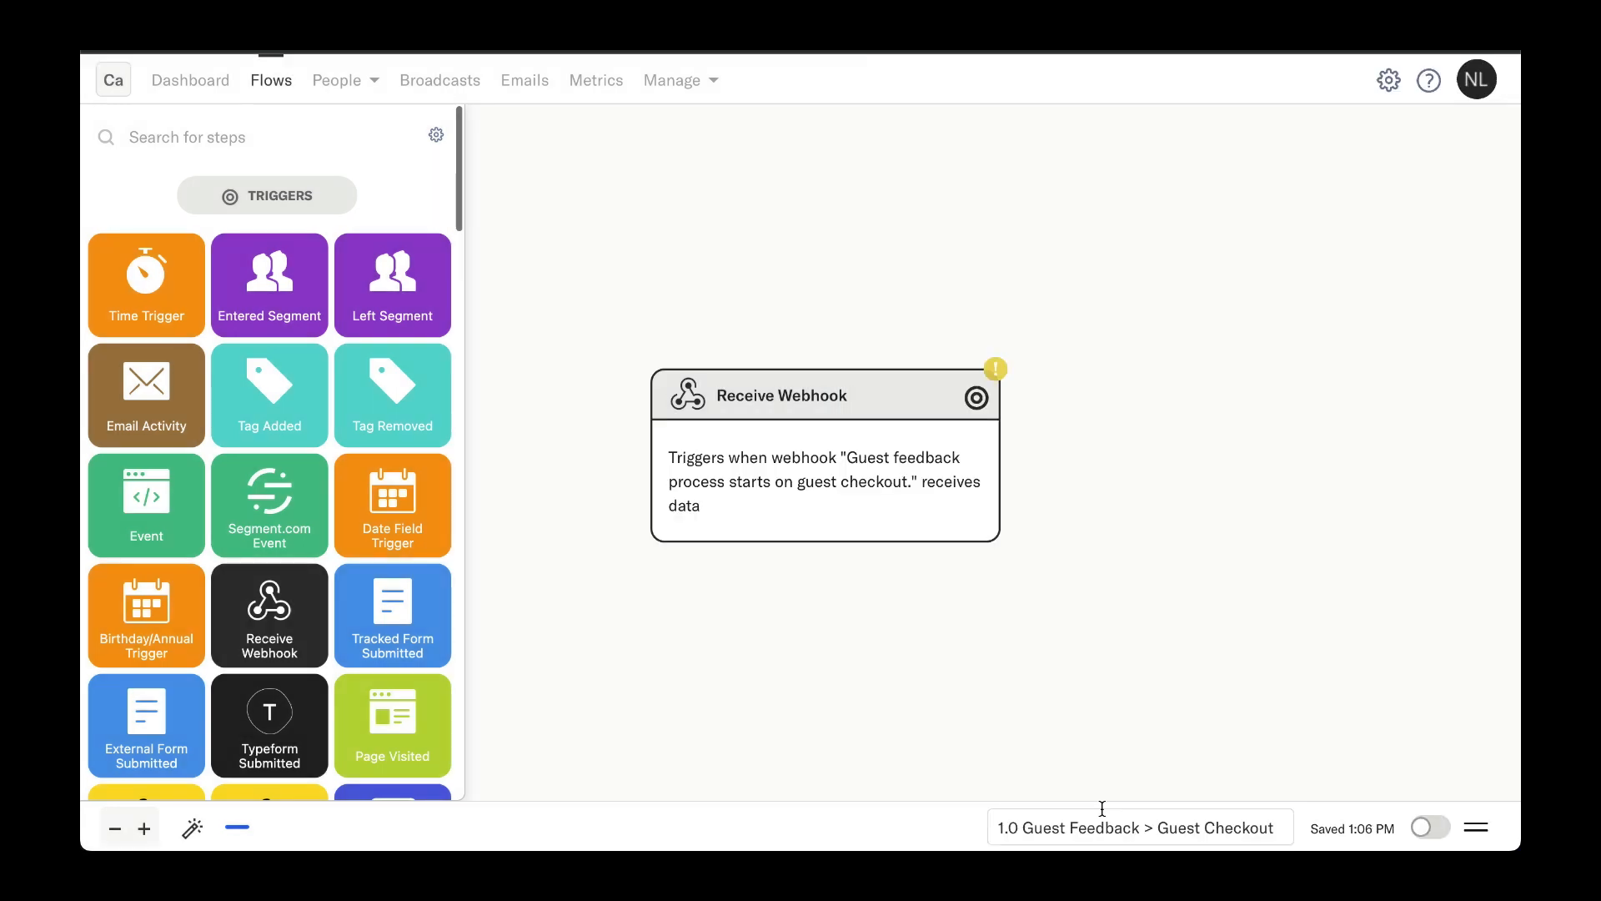